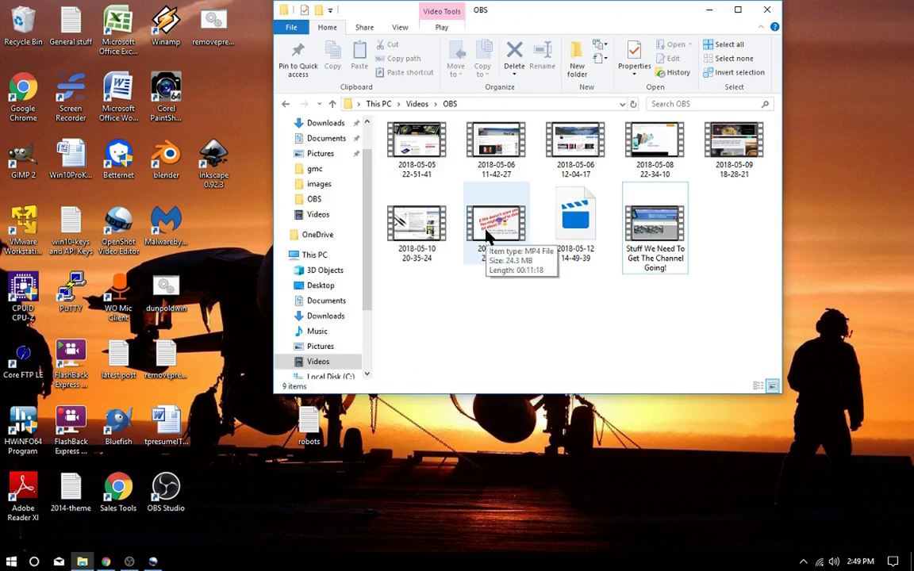
click(488, 234)
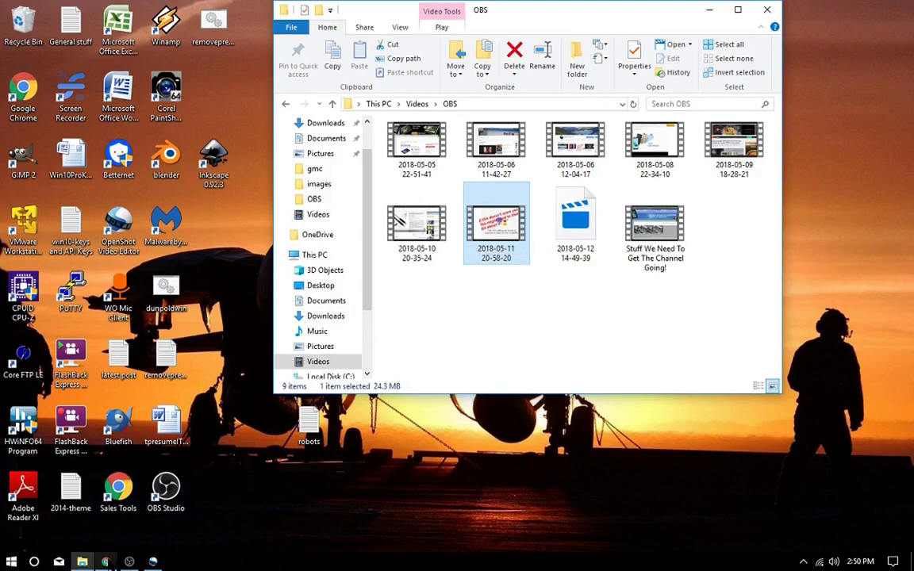
click(131, 561)
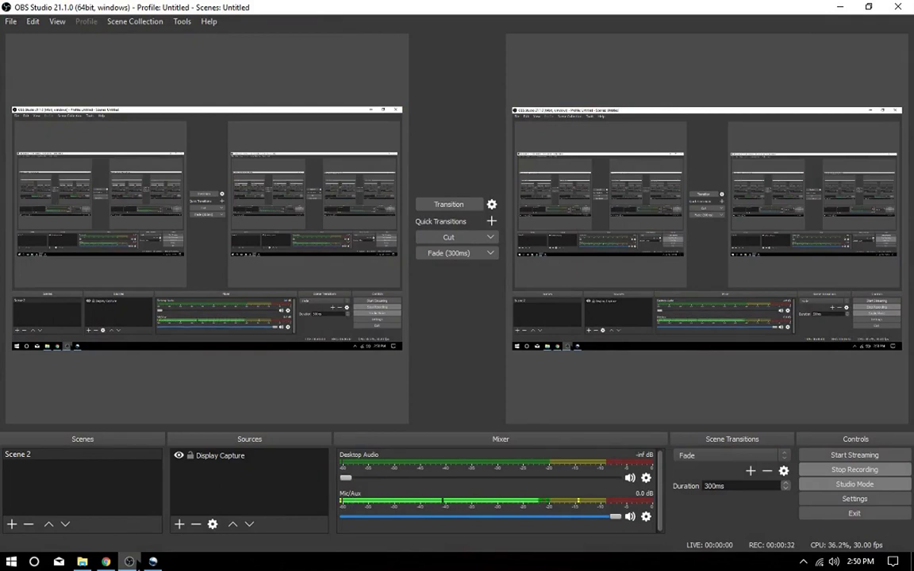
- Minimize OBS Studio to get back to the OBS videos folder
click(131, 562)
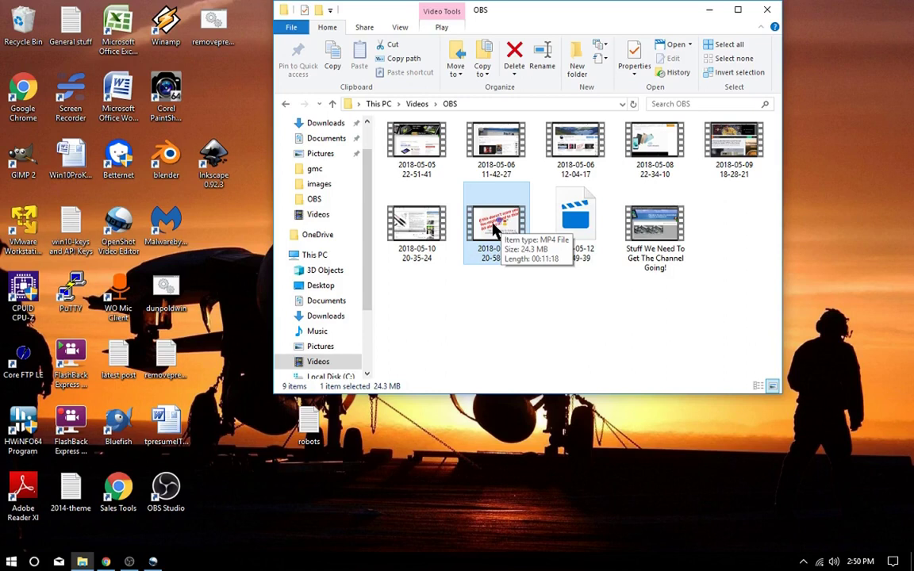
- Go to the Videos folder, select the Google Duplex video, and launch OpenShot from the desktop
click(319, 215)
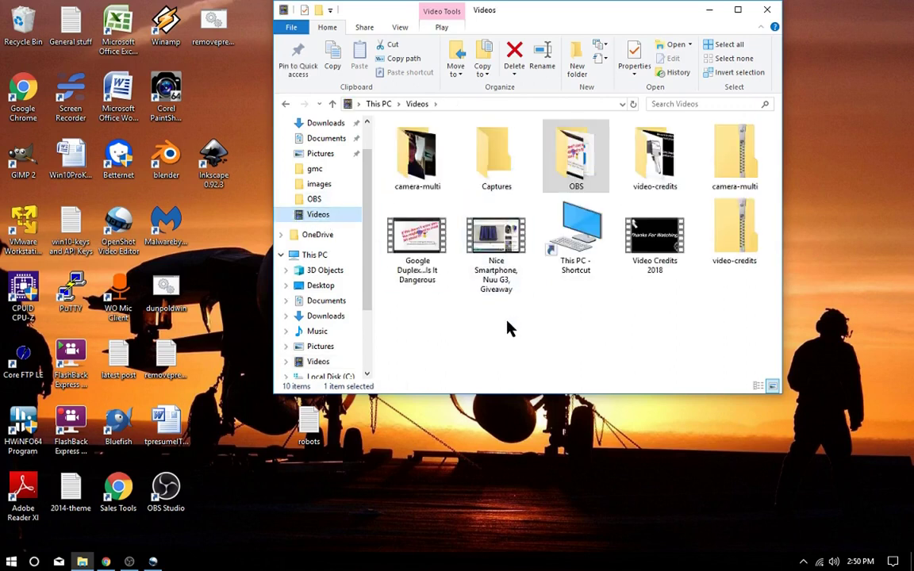
click(414, 242)
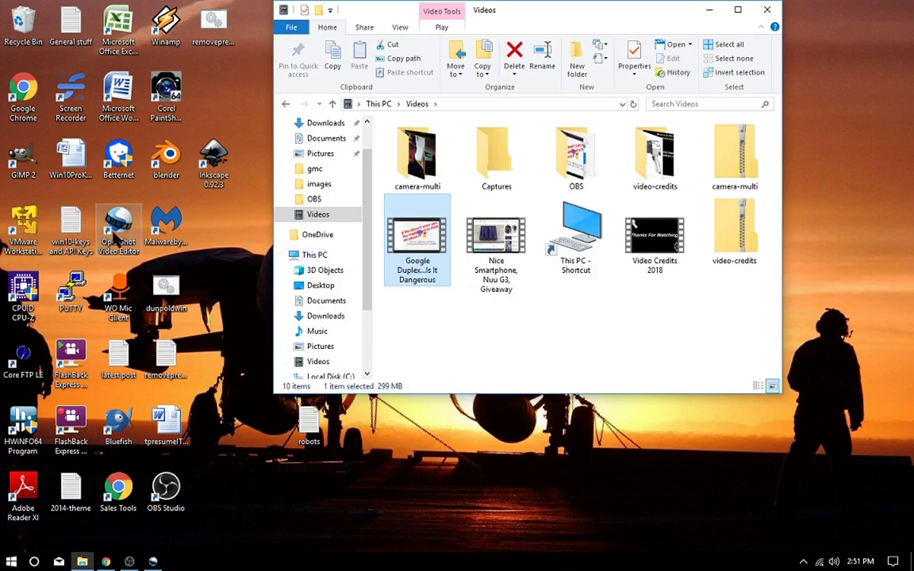
click(118, 232)
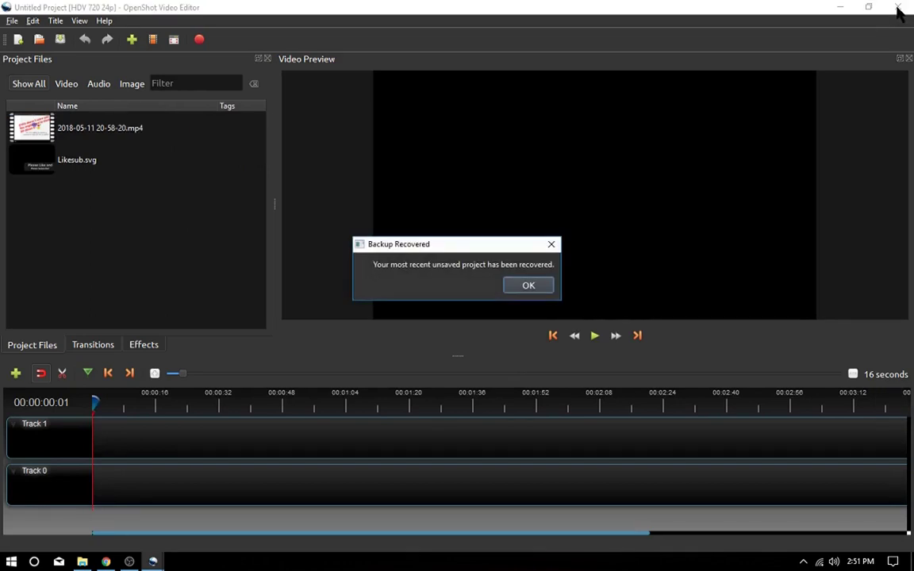
- Dismiss the Backup Recovered notice, close the duplicate editor without saving, and restore the remaining window
click(527, 286)
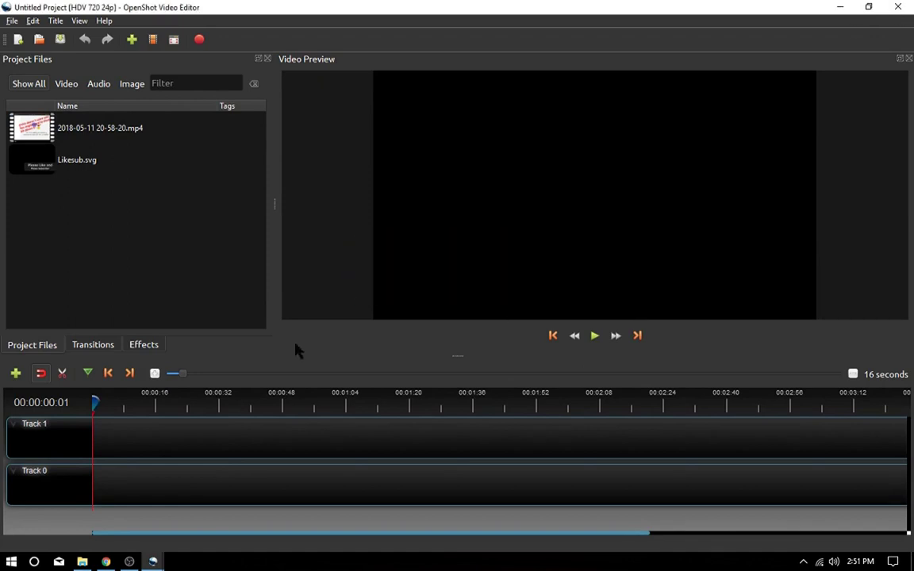
mouse_move(154, 561)
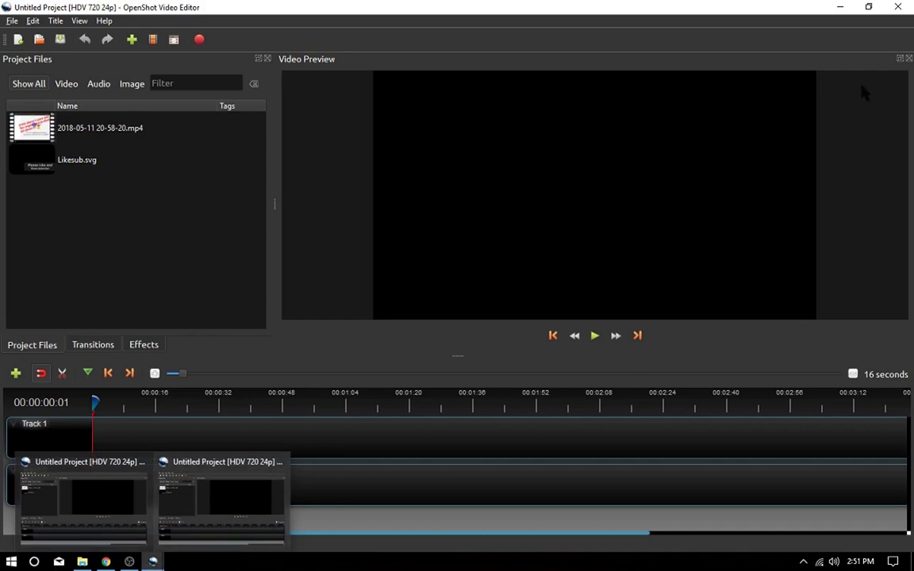
key(ctrl+q)
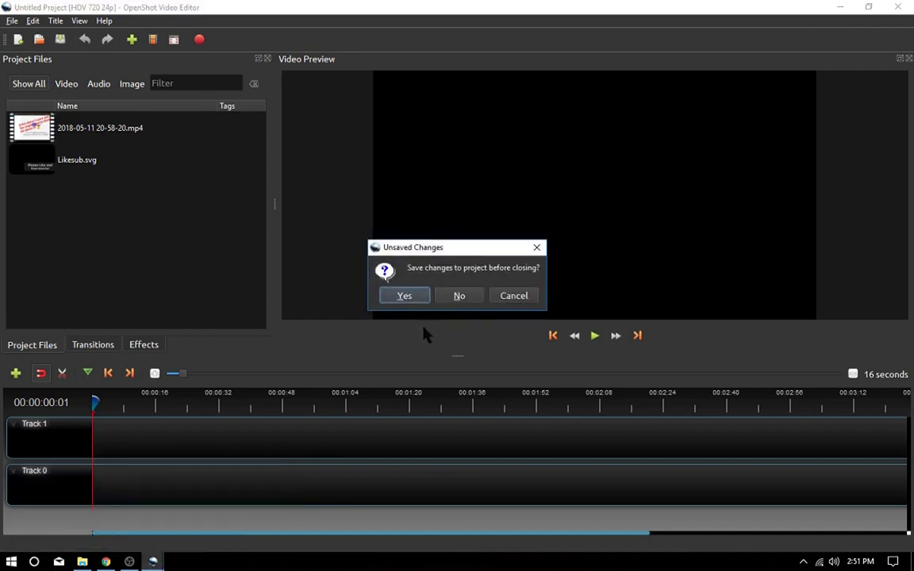
click(458, 295)
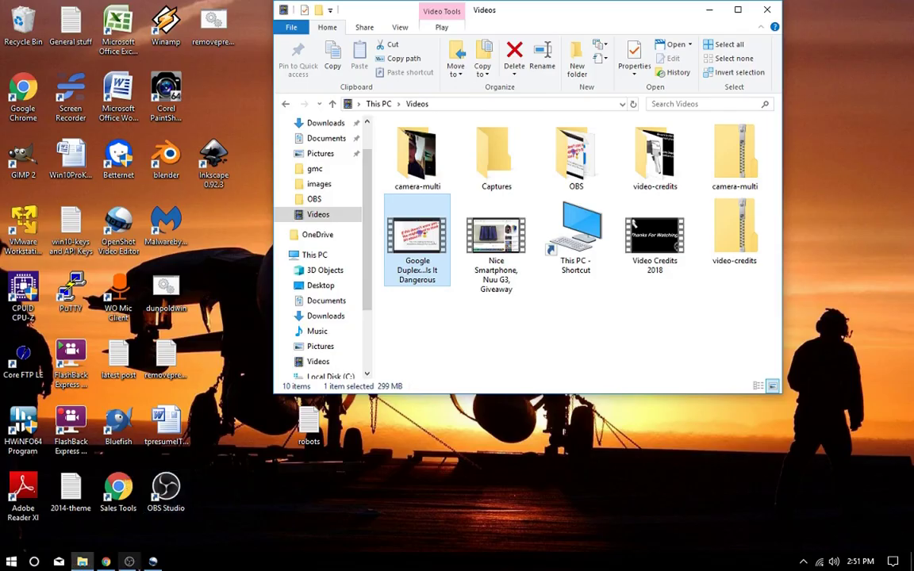
click(154, 561)
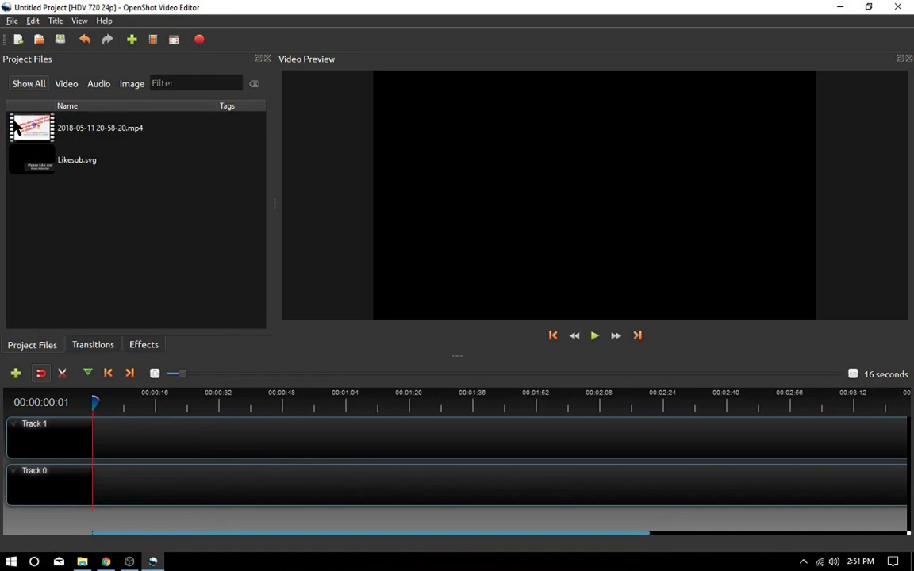
drag(29, 125, 97, 448)
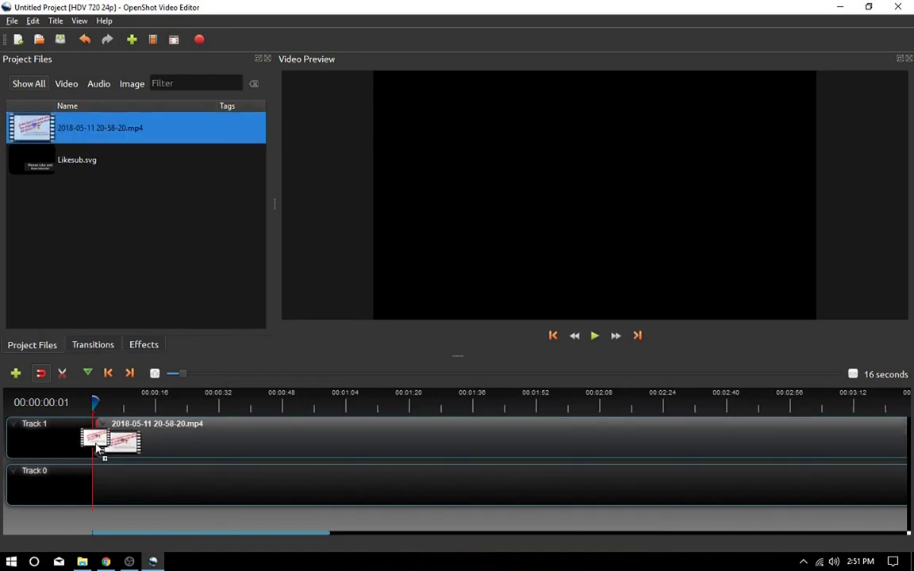
drag(97, 448, 203, 374)
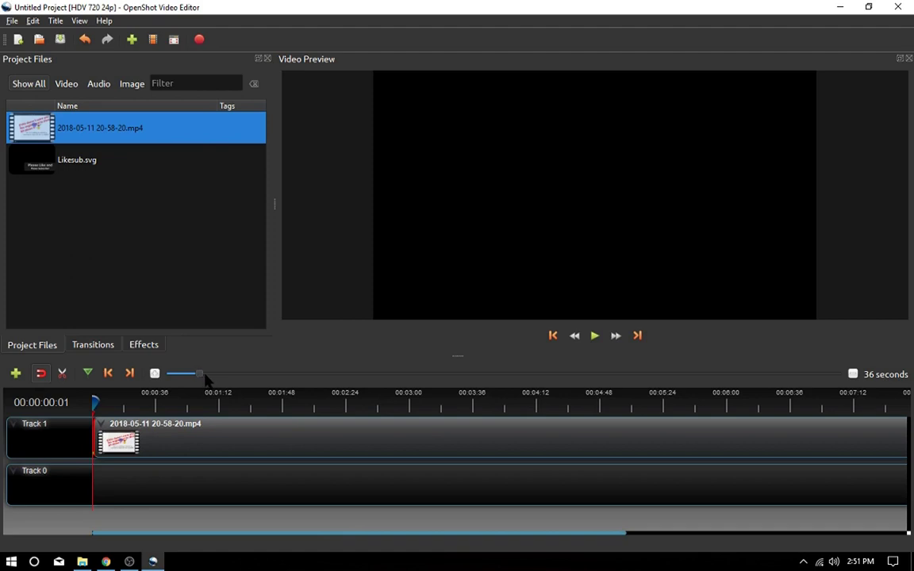
drag(199, 376, 228, 377)
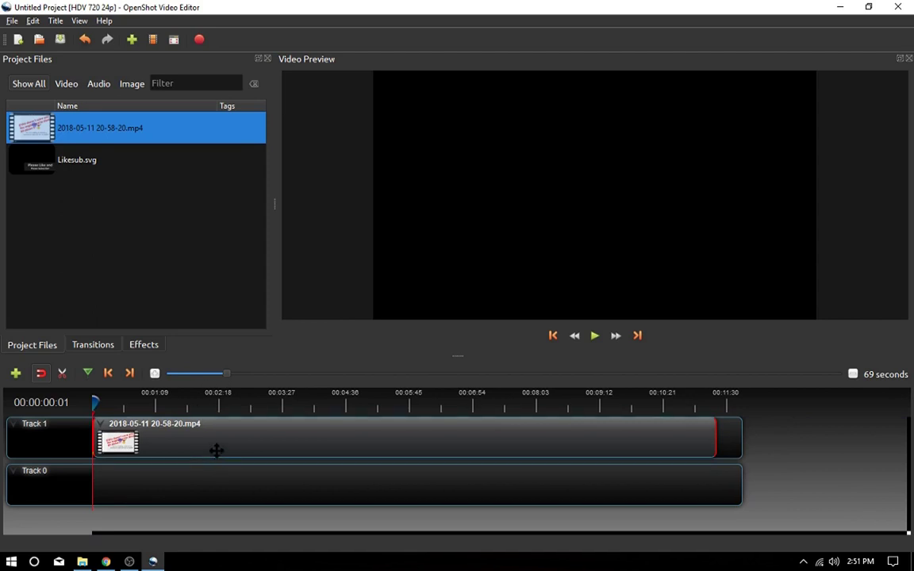
click(32, 151)
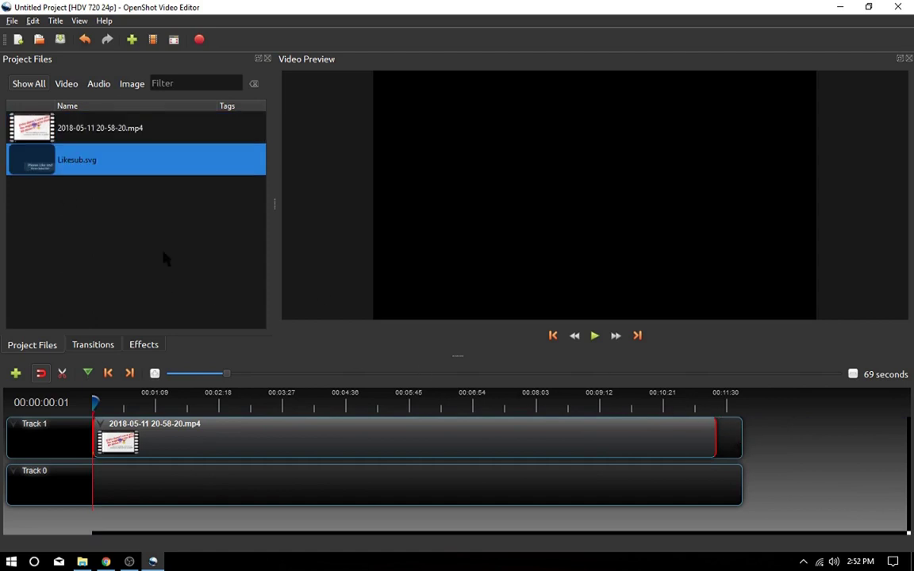
- Add Likesub.svg right after the recording on Track 1, near 00:11:30, and remove its transition
drag(26, 159, 717, 450)
drag(714, 449, 717, 449)
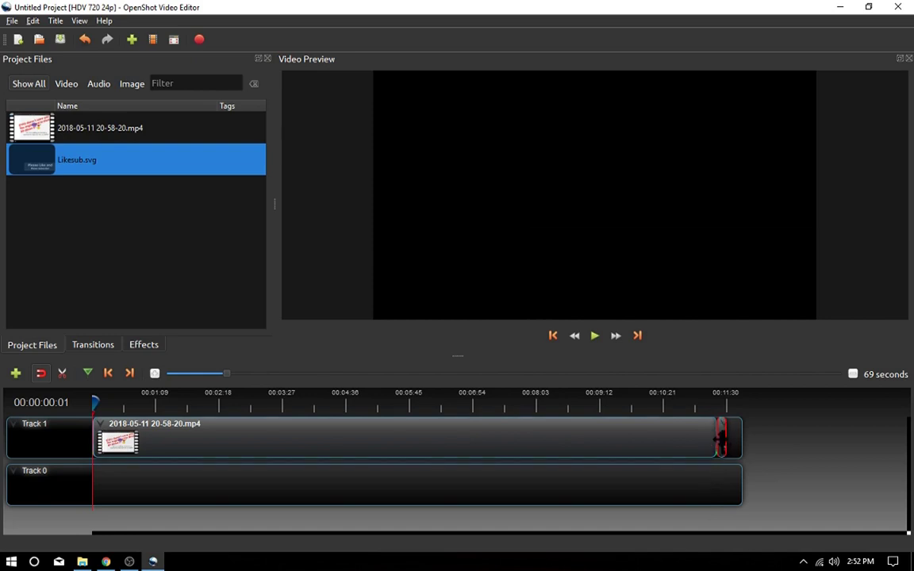
drag(720, 436, 721, 444)
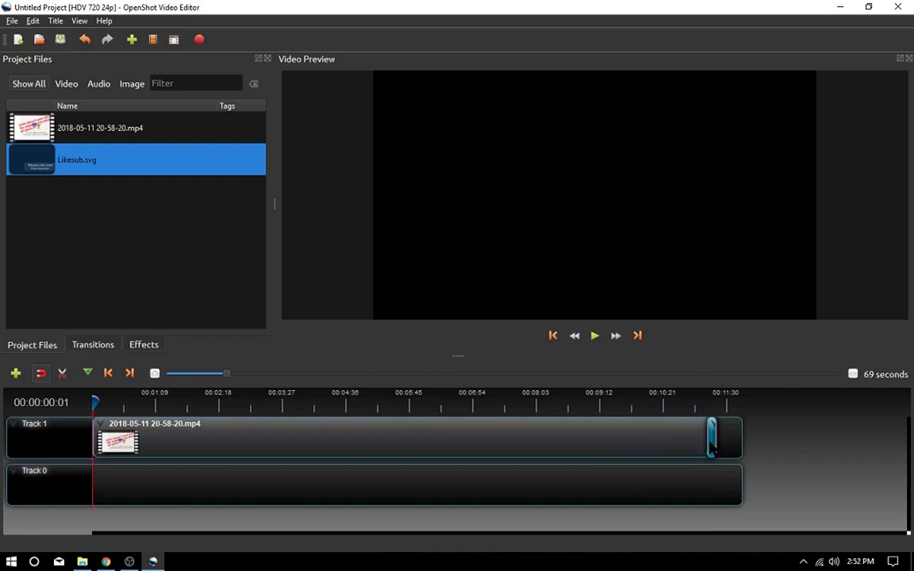
right_click(710, 441)
click(743, 496)
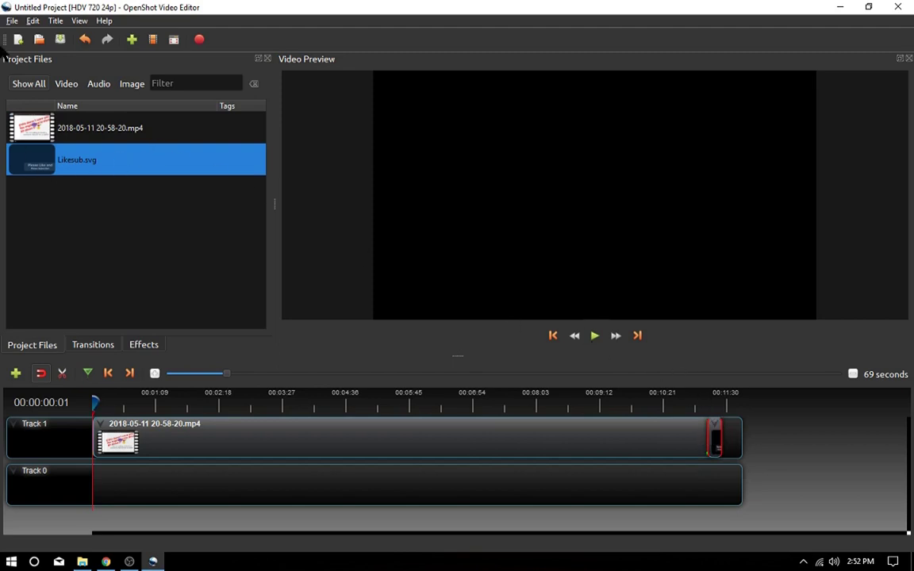
click(11, 21)
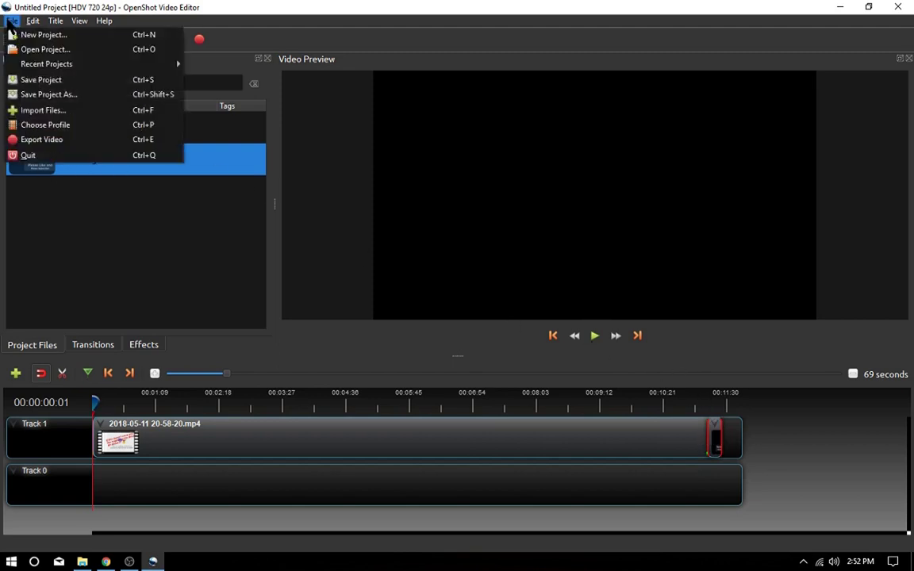
- Open Export Video and choose the HD 720p 30 fps (1280x720) video profile
click(33, 141)
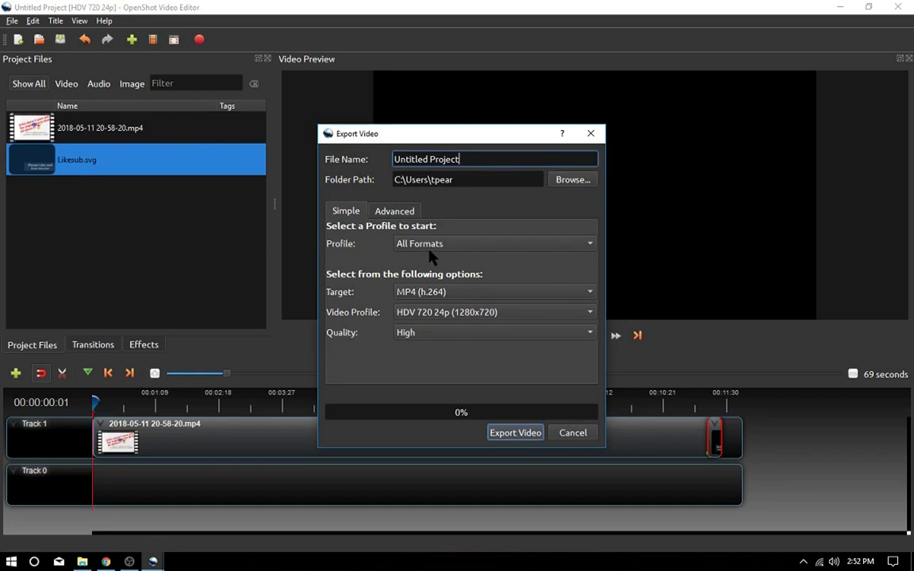
click(436, 314)
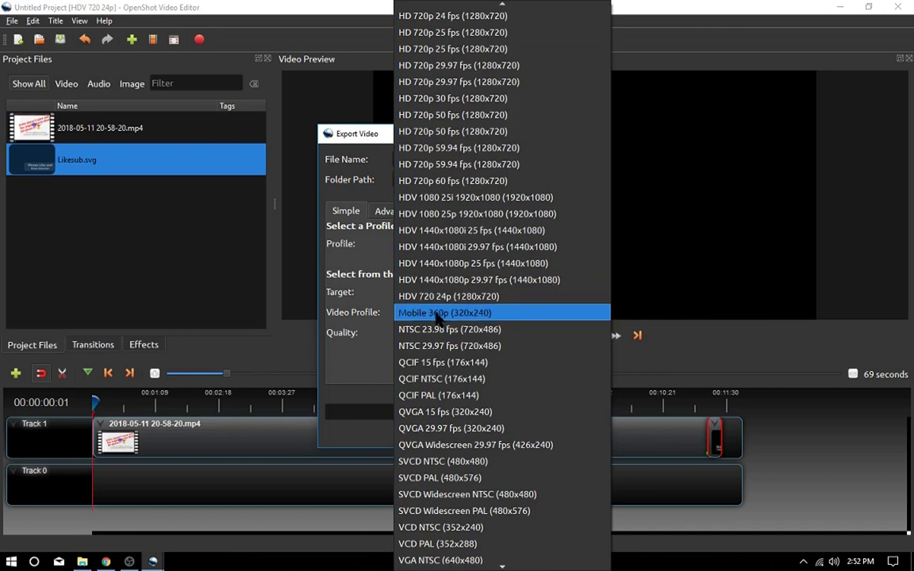
click(414, 99)
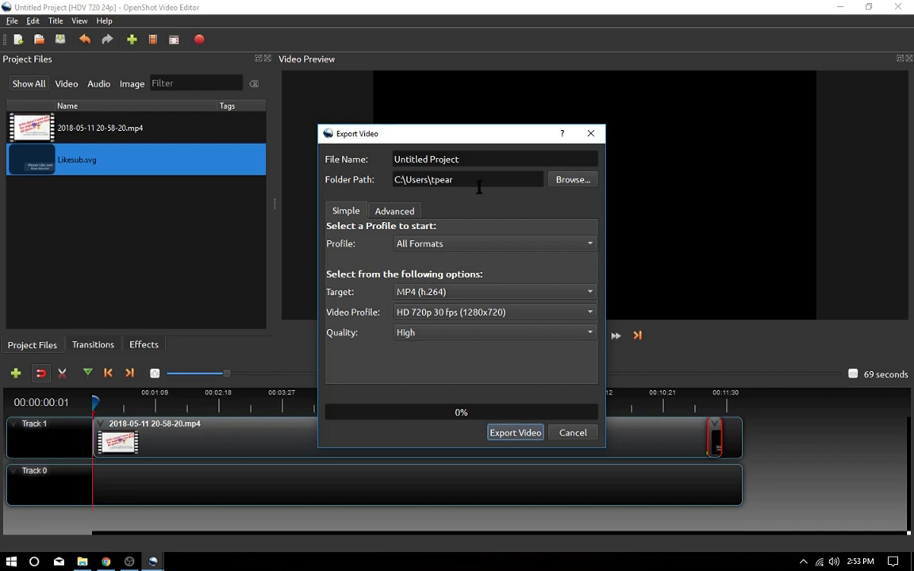
- Name the export file Test1 and check the advanced video format, codec and bit rate settings
drag(452, 158, 386, 151)
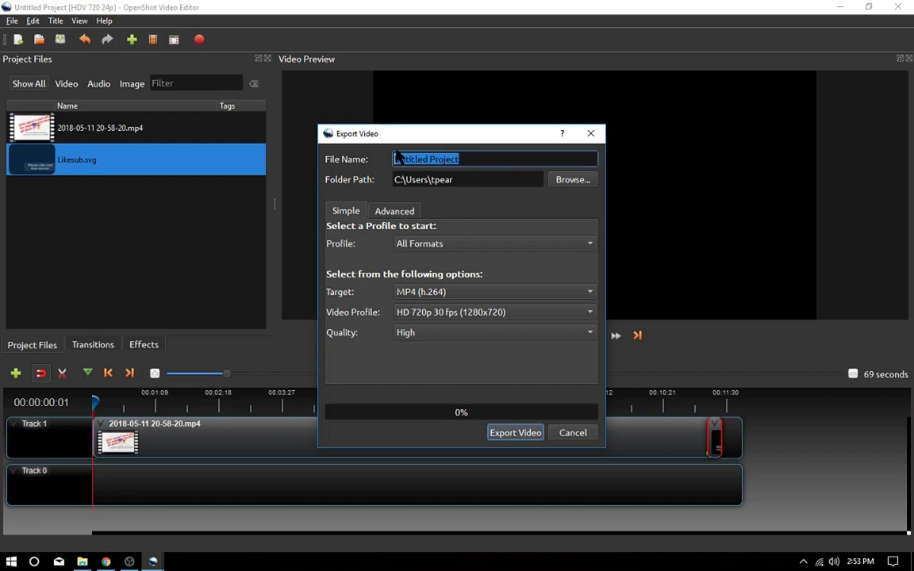
text(test1)
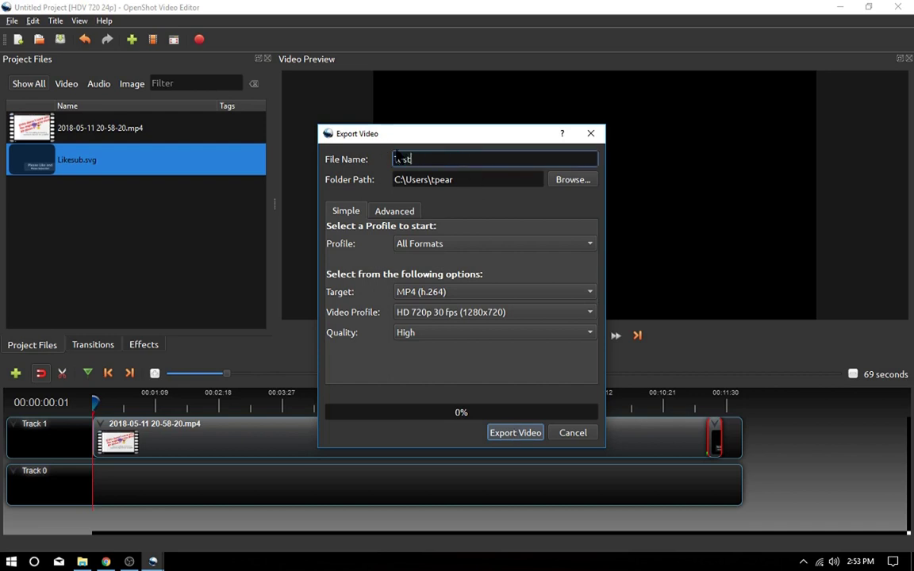
double_click(396, 158)
text(Test1)
click(392, 211)
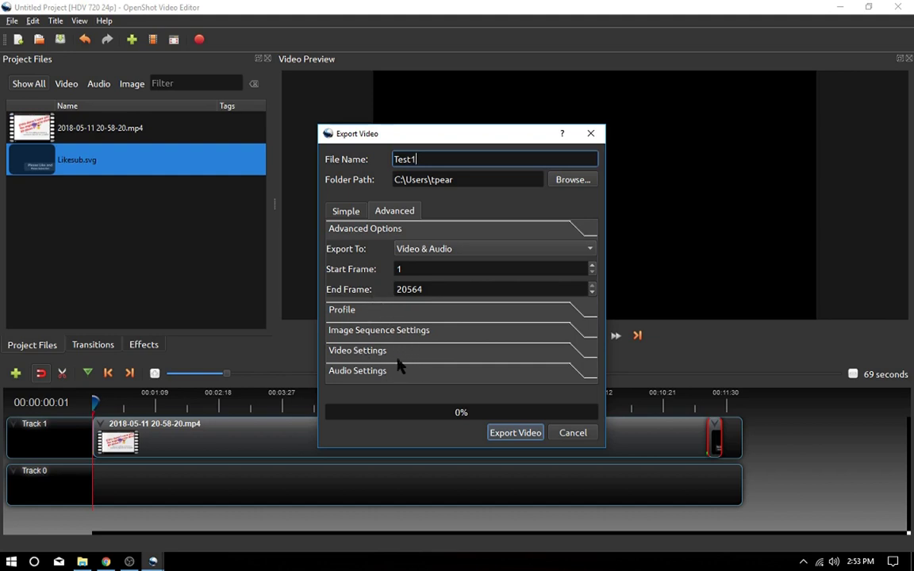
click(361, 350)
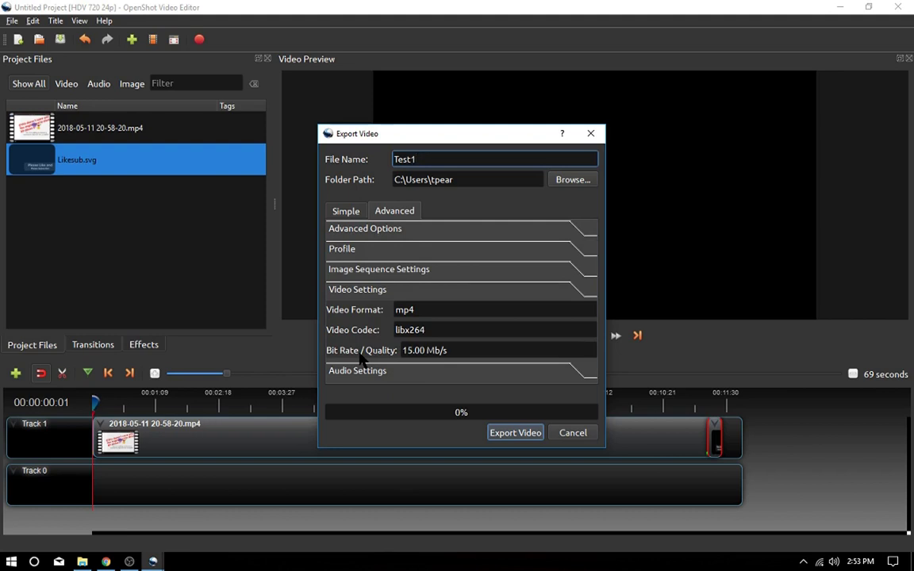
click(341, 211)
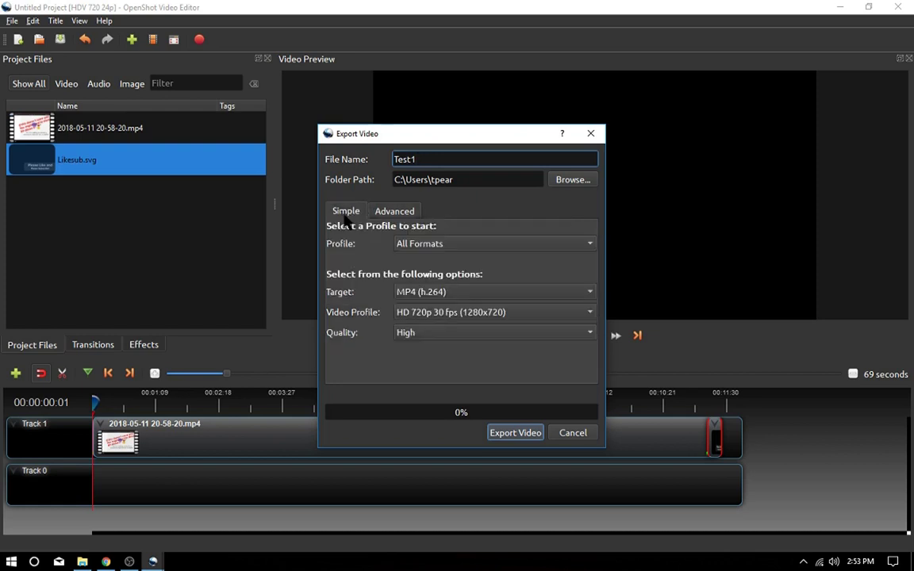
- Set the Videos folder as the output destination and start the export
click(573, 180)
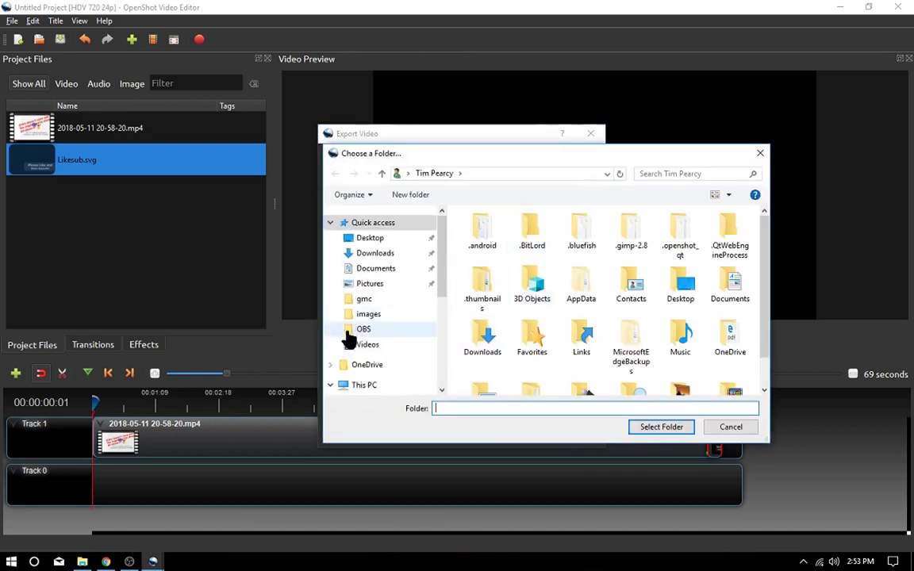
click(361, 346)
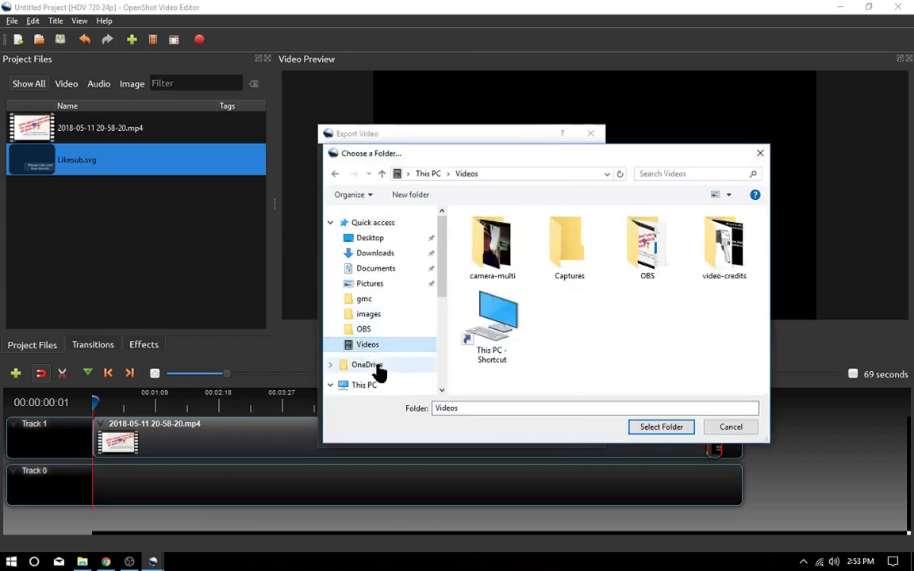
click(659, 427)
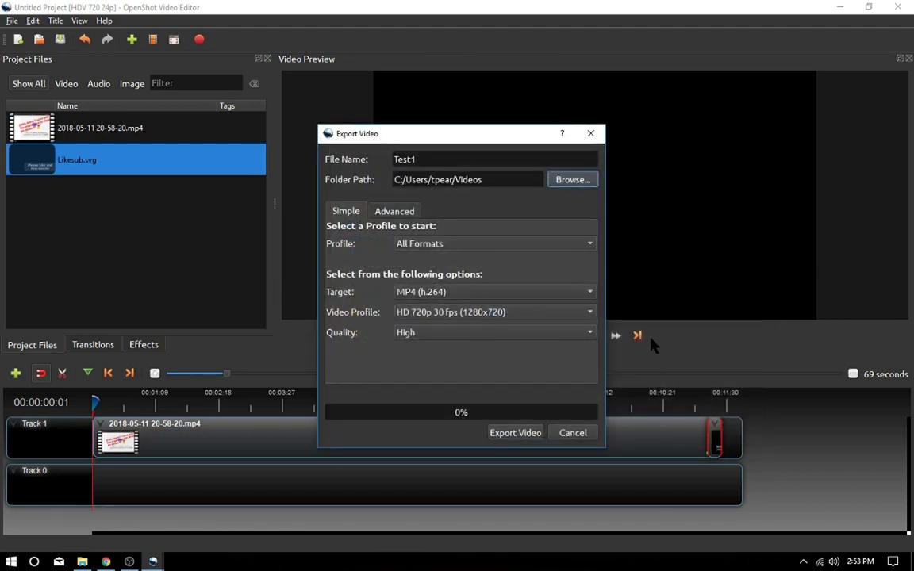
click(505, 433)
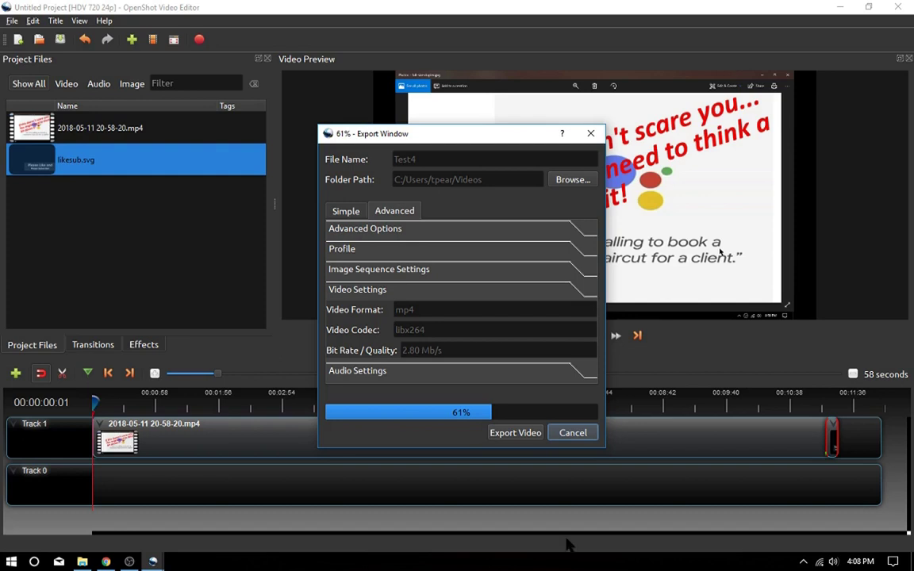
- While the export runs, open HWiNFO64's sensor readings from the hidden tray icons
click(803, 561)
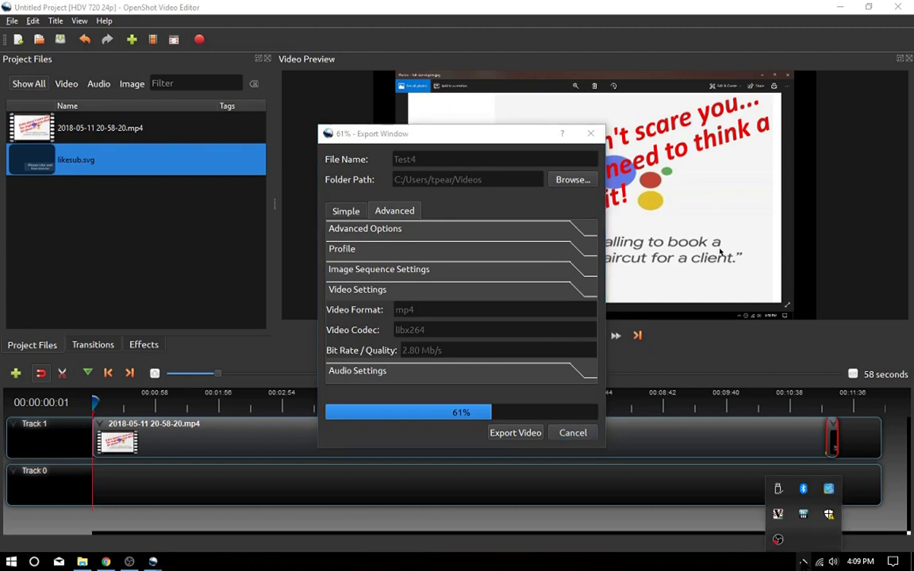
double_click(804, 516)
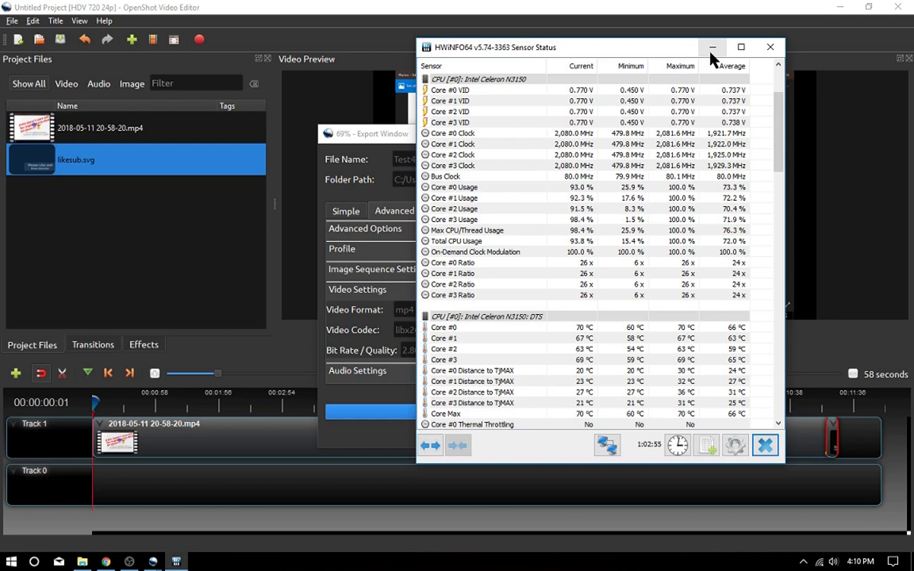
- Review the CPU clocks, usage and temperatures, then minimize the HWiNFO64 sensor window
click(711, 51)
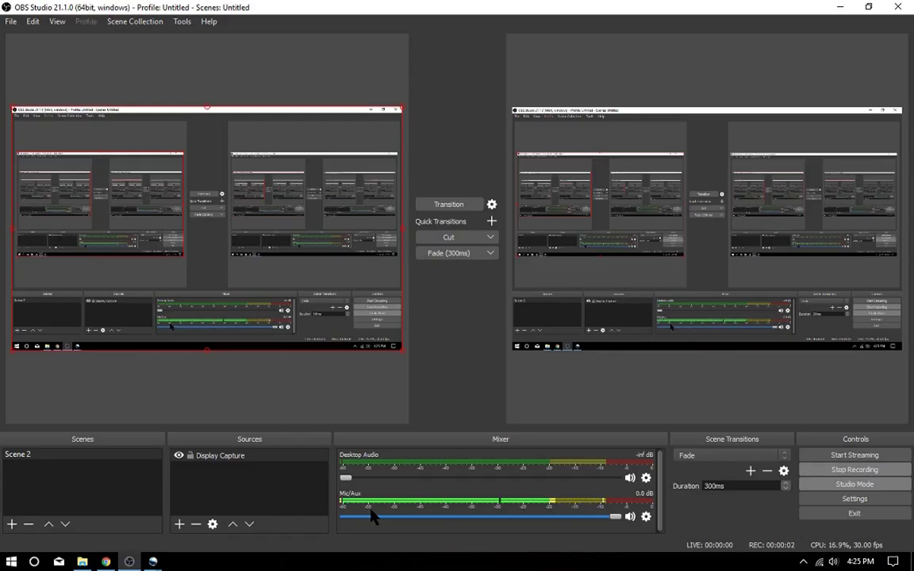
- Minimize OBS Studio to reveal OpenShot's YouTube-HD 720p 25 fps Low-quality export settings
click(841, 10)
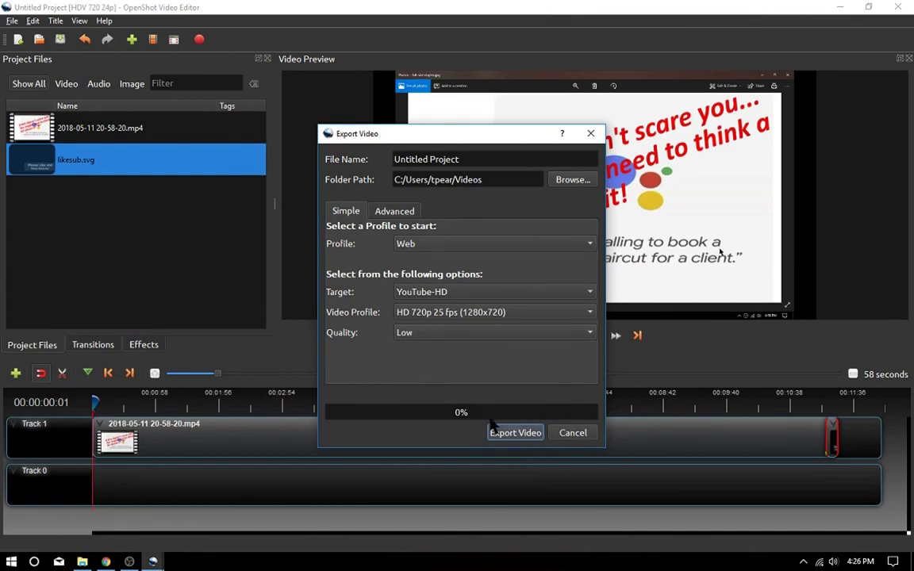
- Check the mp4/libx264 2 Mb/s advanced settings, start the Untitled Project export, then cancel it
click(396, 211)
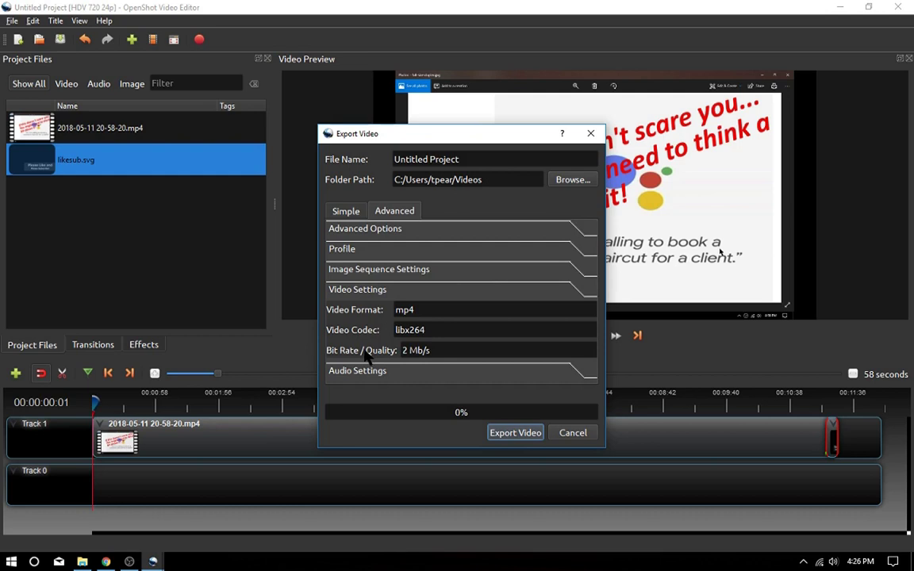
key(Return)
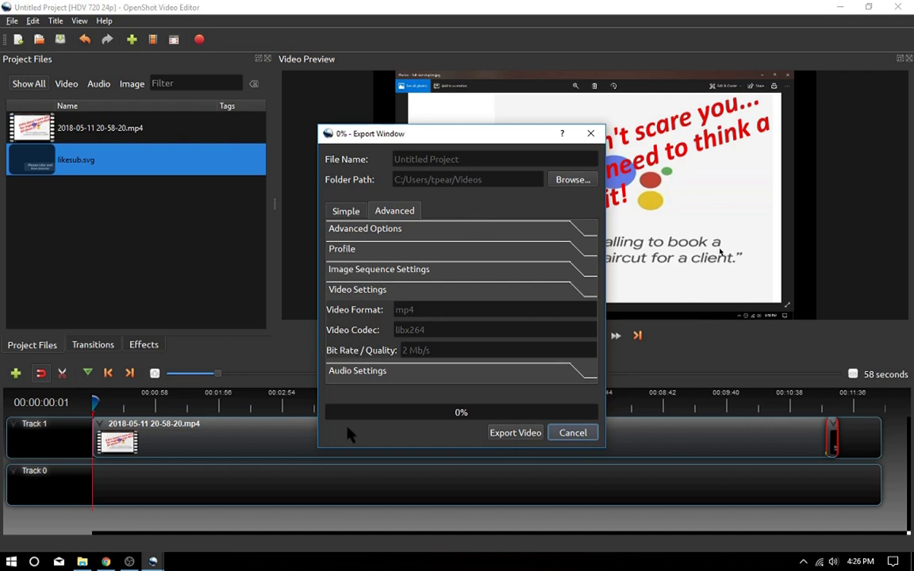
click(572, 433)
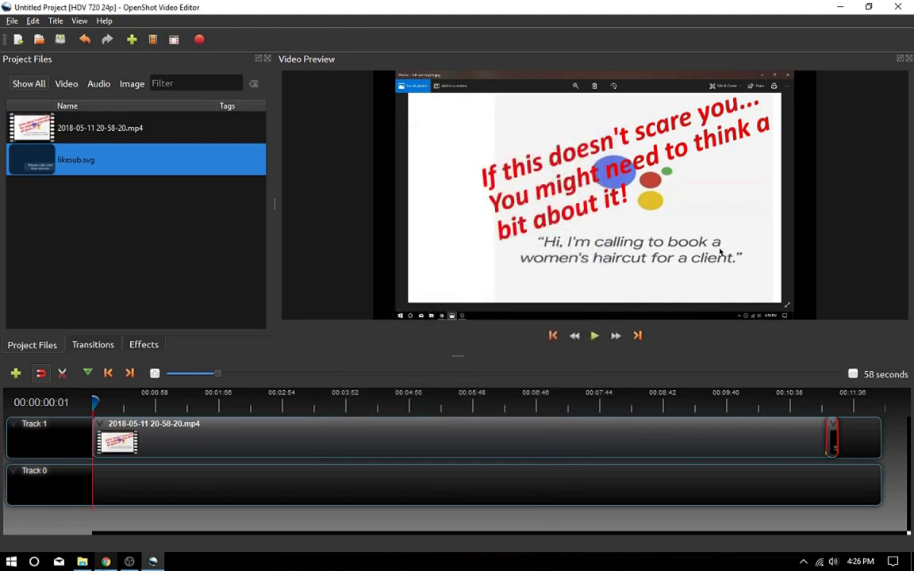
- Browse from the OBS recordings folder up to Videos to find Test4 and Untitled Project, then return to OpenShot
click(81, 561)
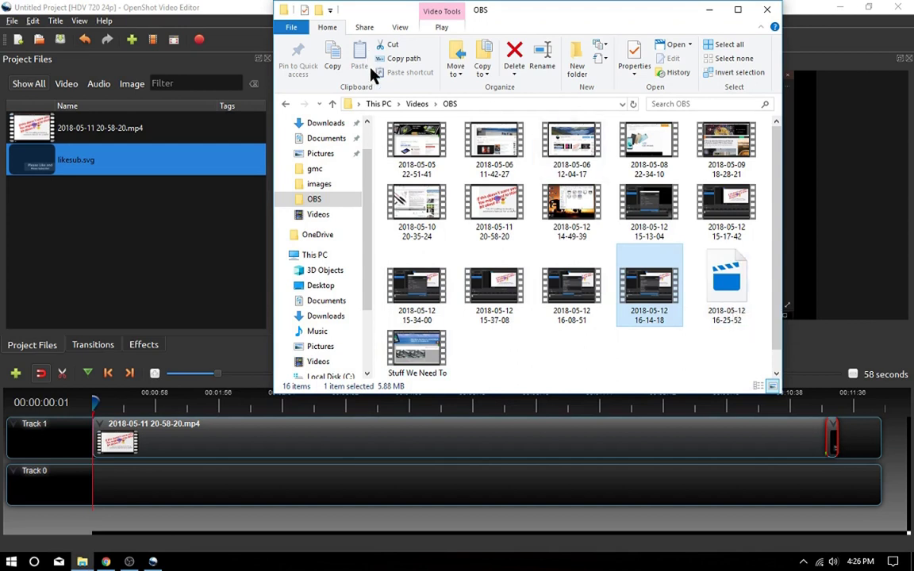
click(425, 103)
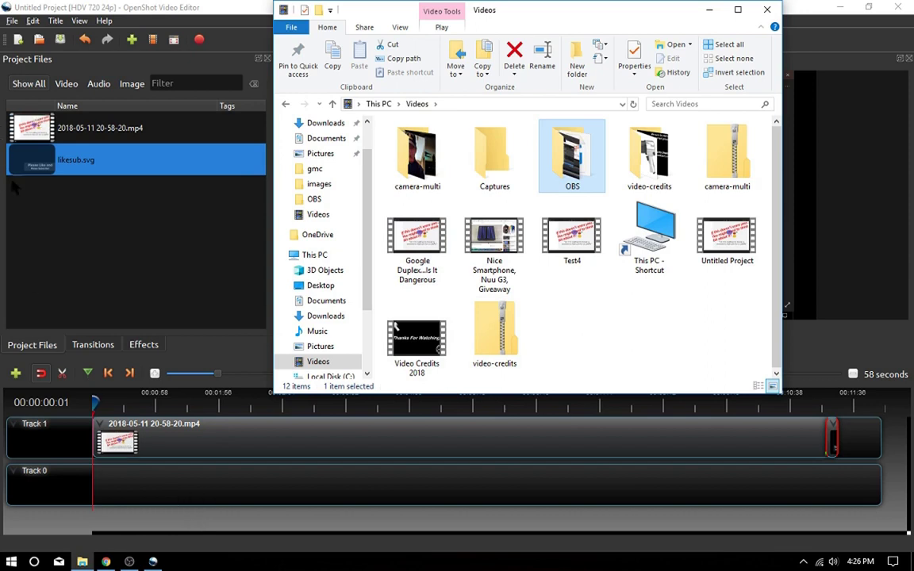
click(13, 20)
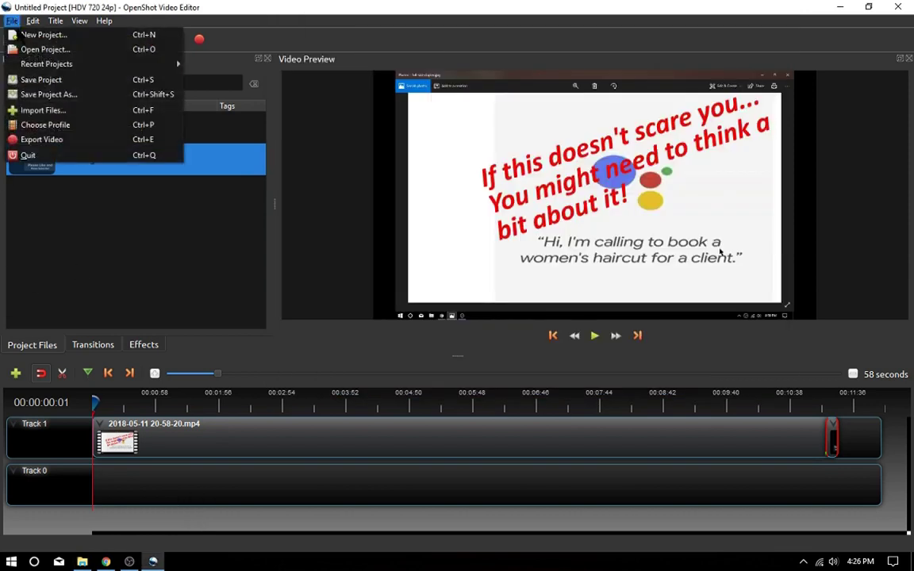
- Replace the default export file name with 'Test 5'
click(67, 140)
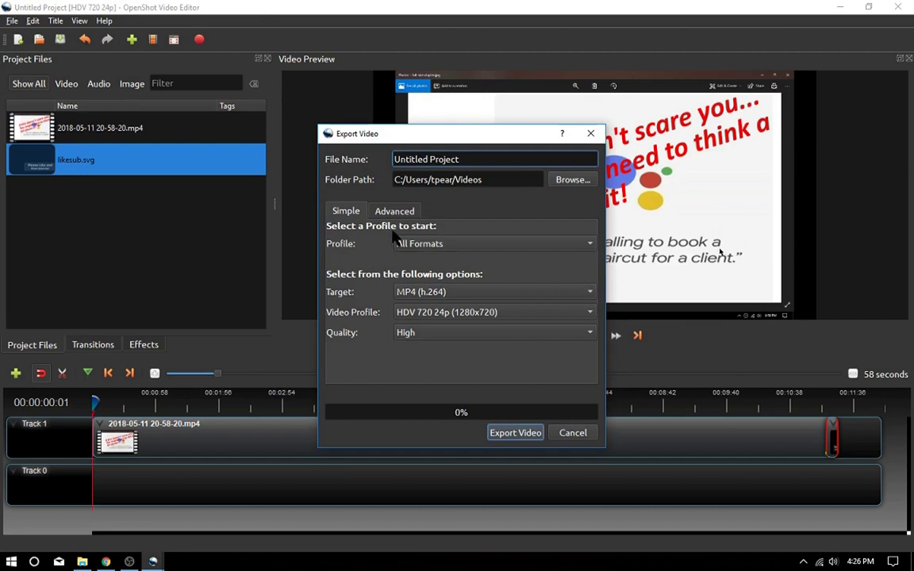
key(ctrl+a)
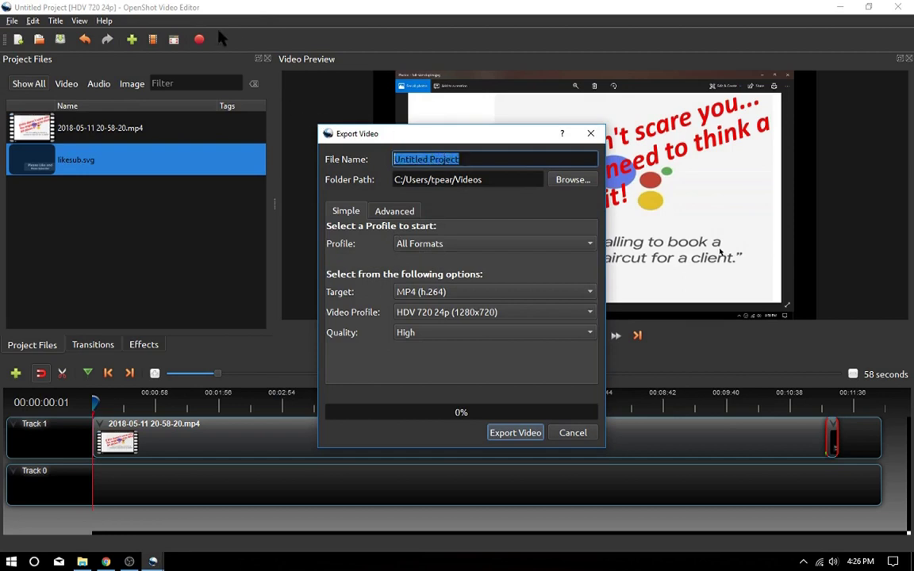
text(Test 5)
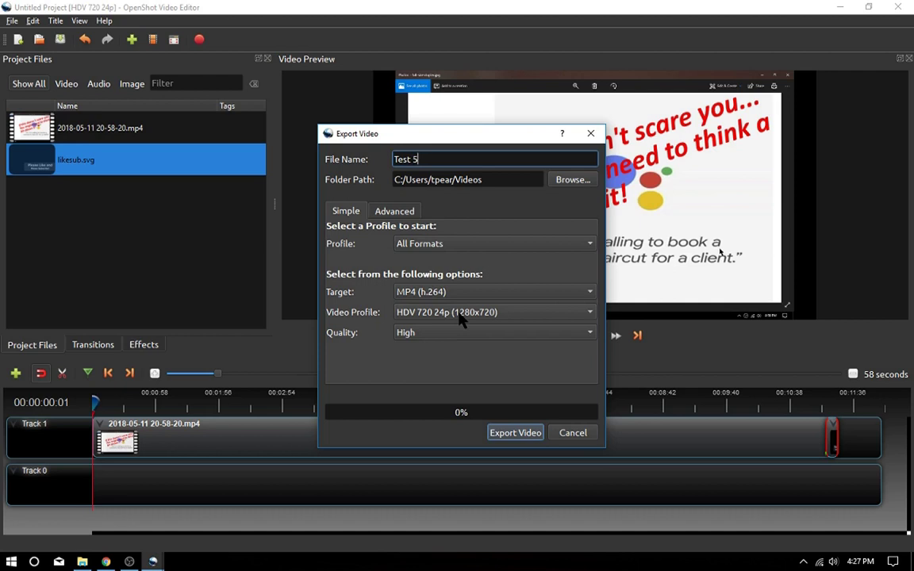
click(405, 215)
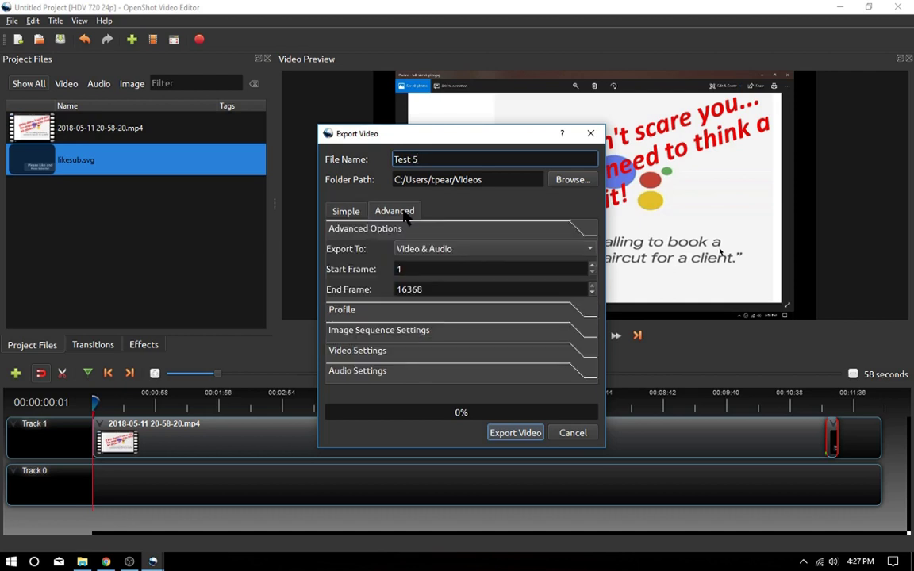
click(354, 218)
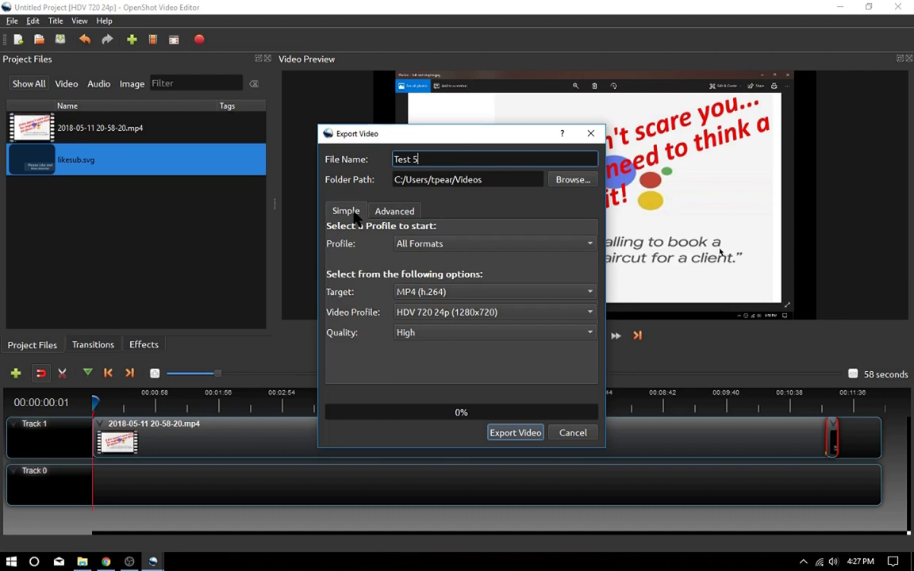
- Choose profile Web, target YouTube-HD, video profile HD 720p 25 fps and Low quality
click(400, 244)
click(418, 311)
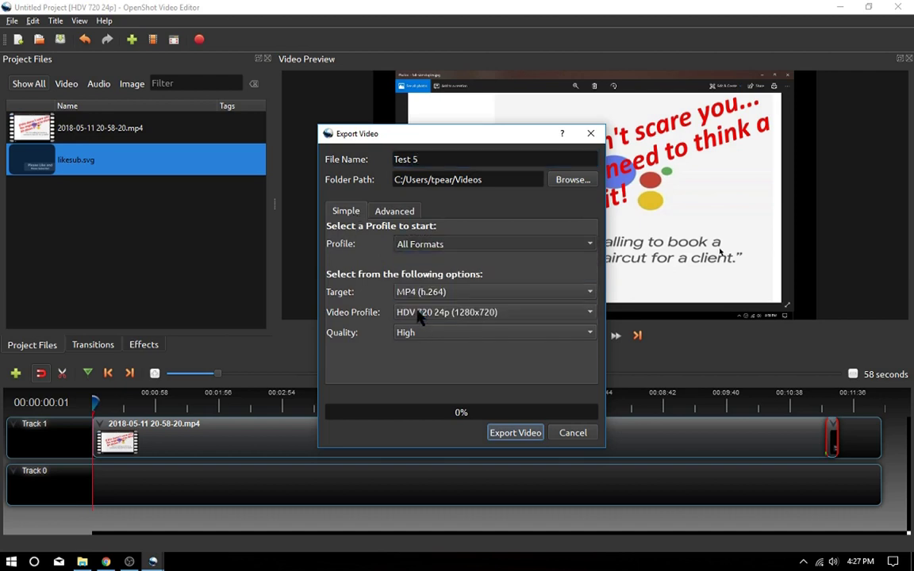
click(438, 291)
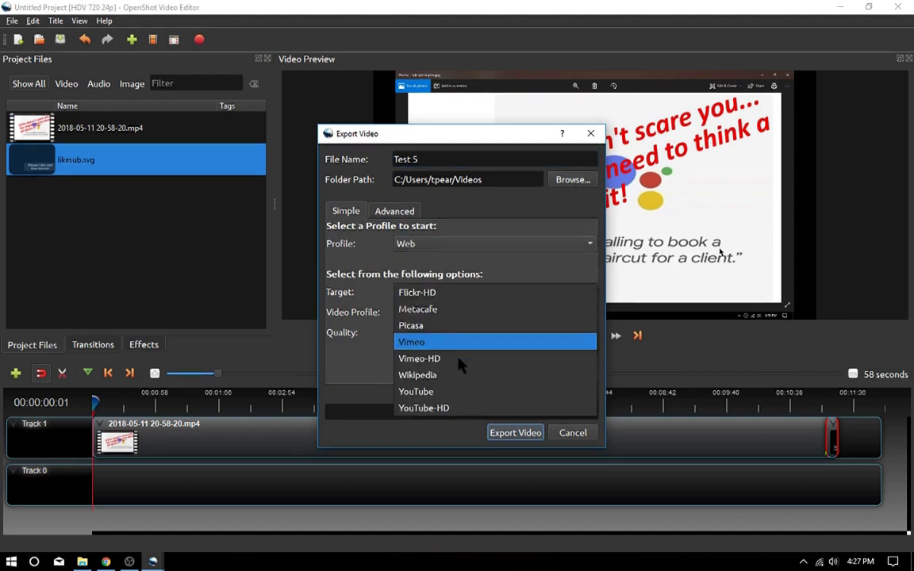
click(438, 408)
click(456, 311)
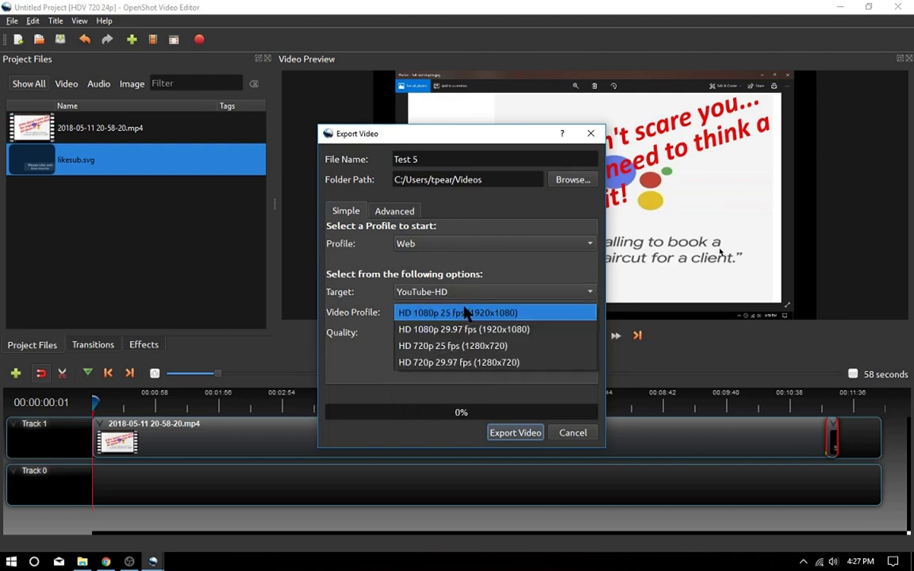
click(466, 352)
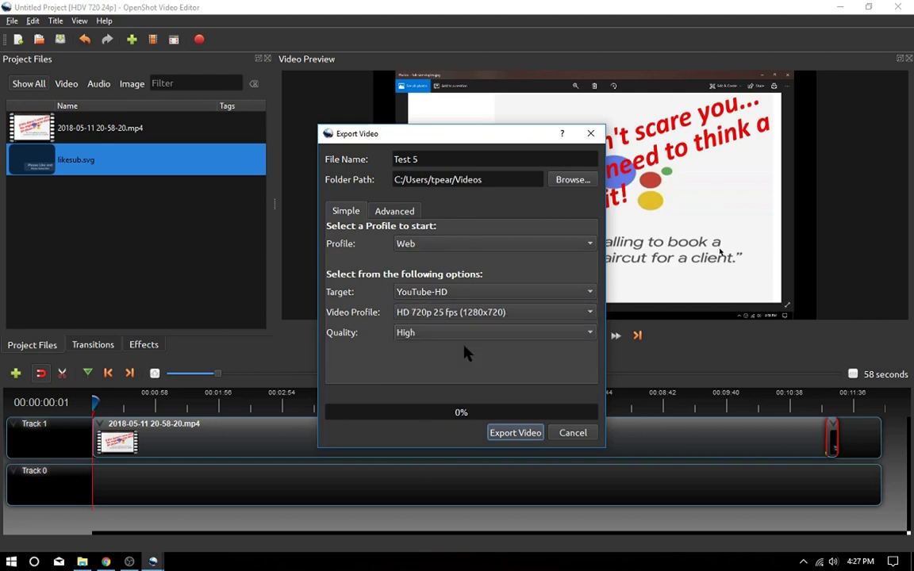
click(421, 335)
click(409, 301)
- Verify the format and codec in the advanced video settings, then export the video
click(394, 211)
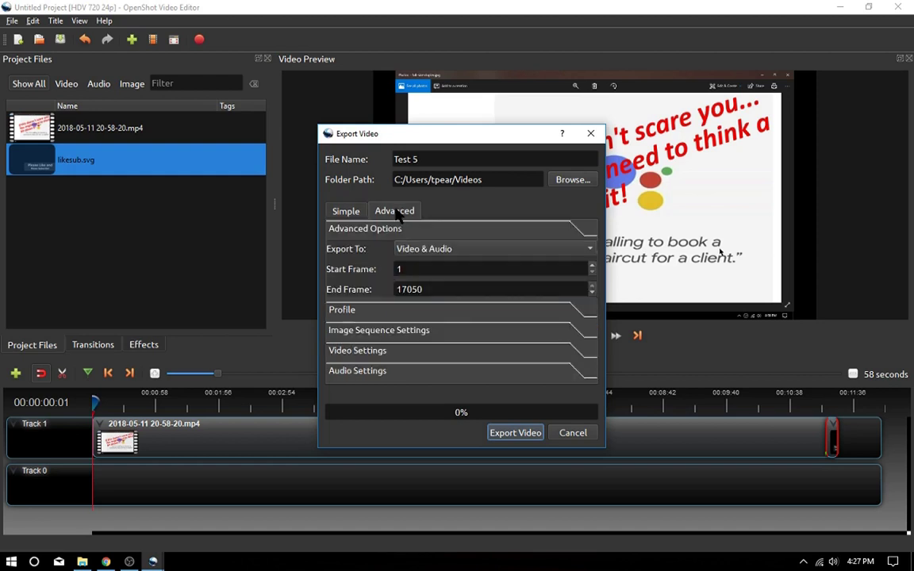
click(357, 349)
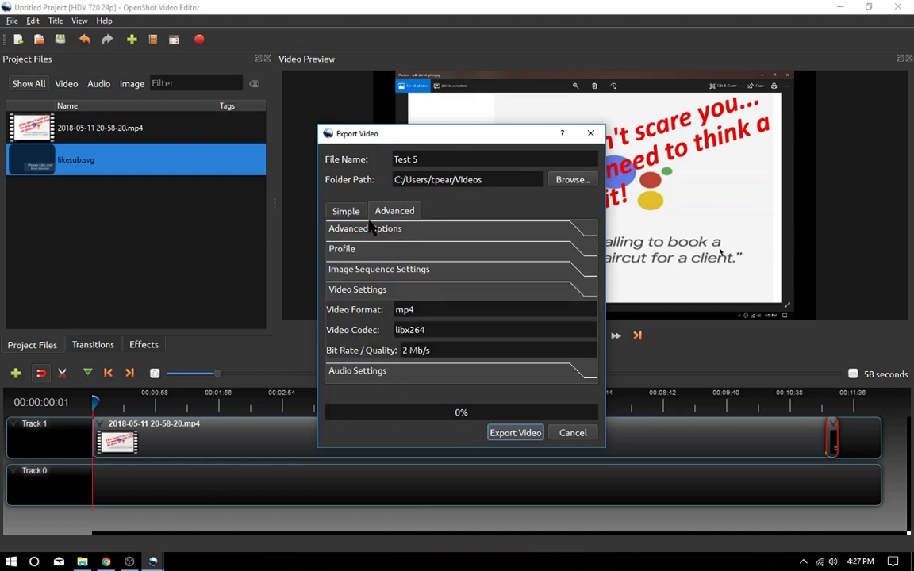
click(343, 211)
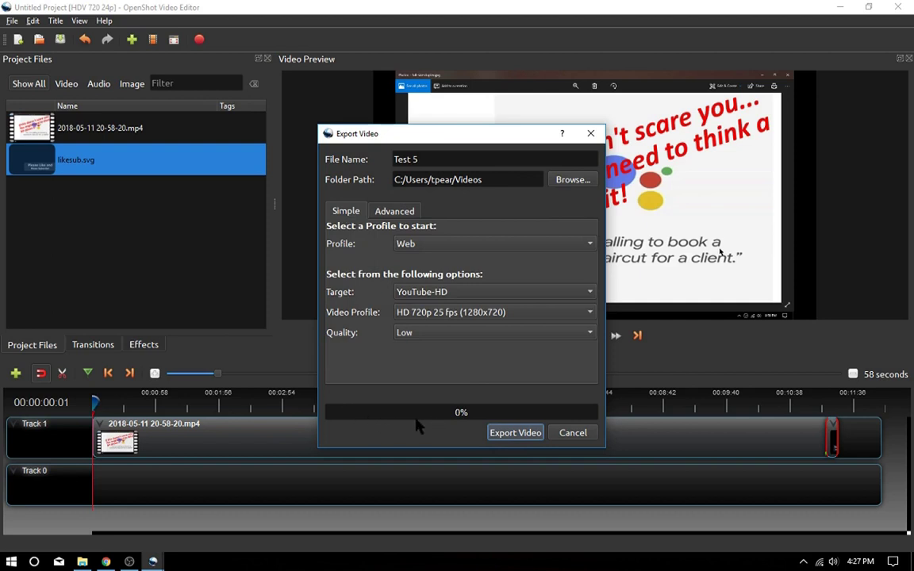
click(529, 431)
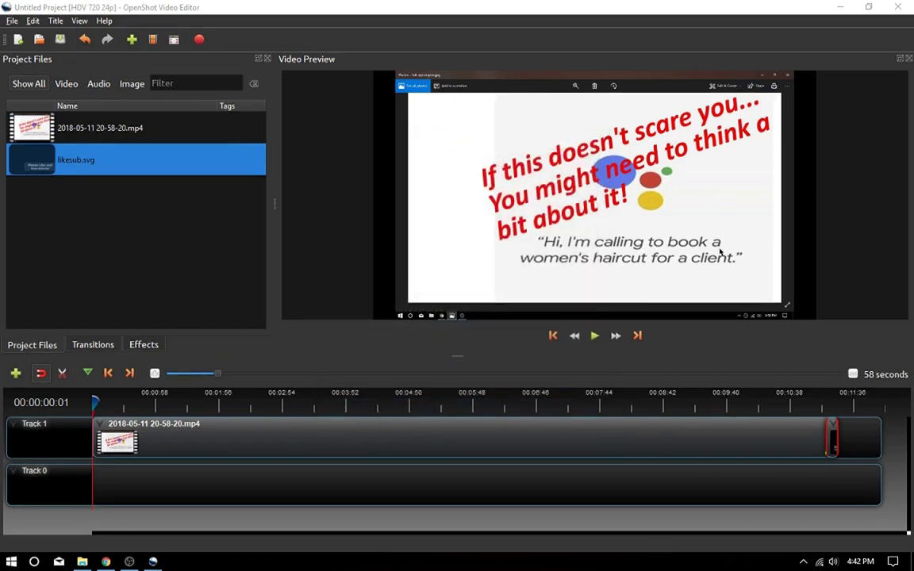
- Bring the Videos folder forward and select Test 5 to see its 178 MB size
mouse_move(82, 562)
click(79, 507)
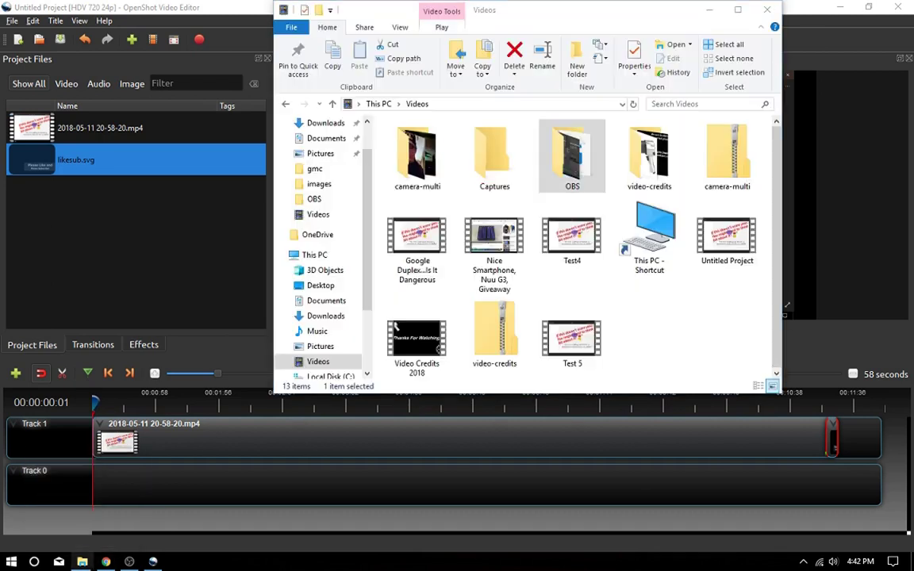
click(569, 343)
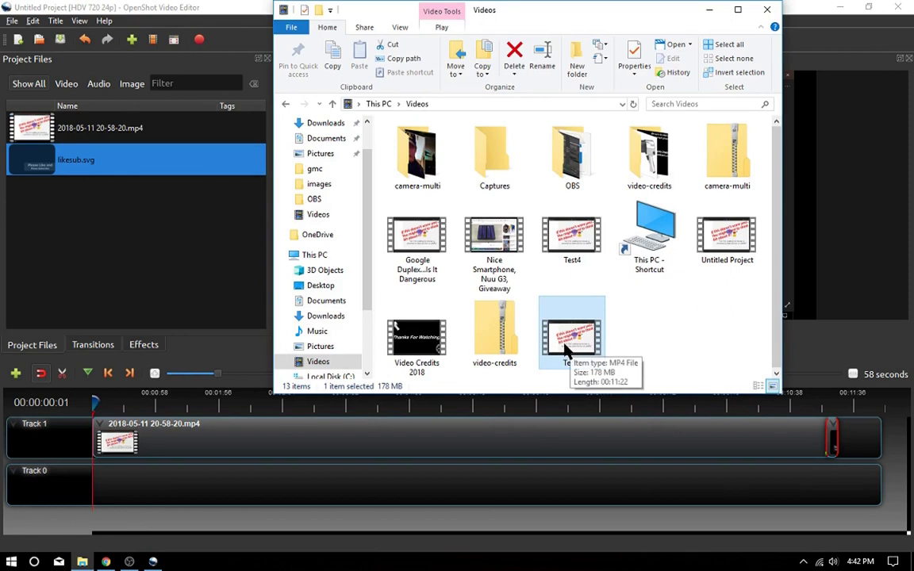
- Delete the old Test4 video from the Videos folder
click(575, 255)
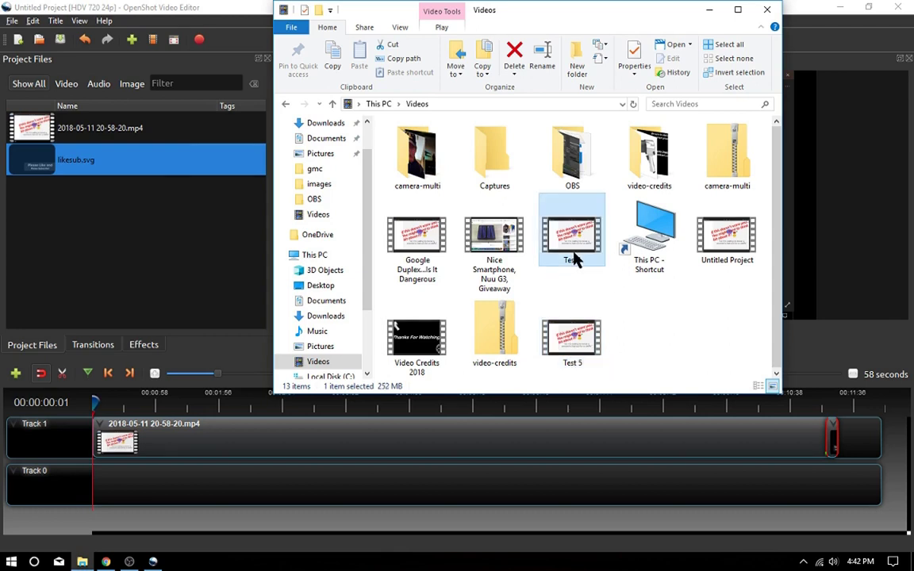
right_click(575, 259)
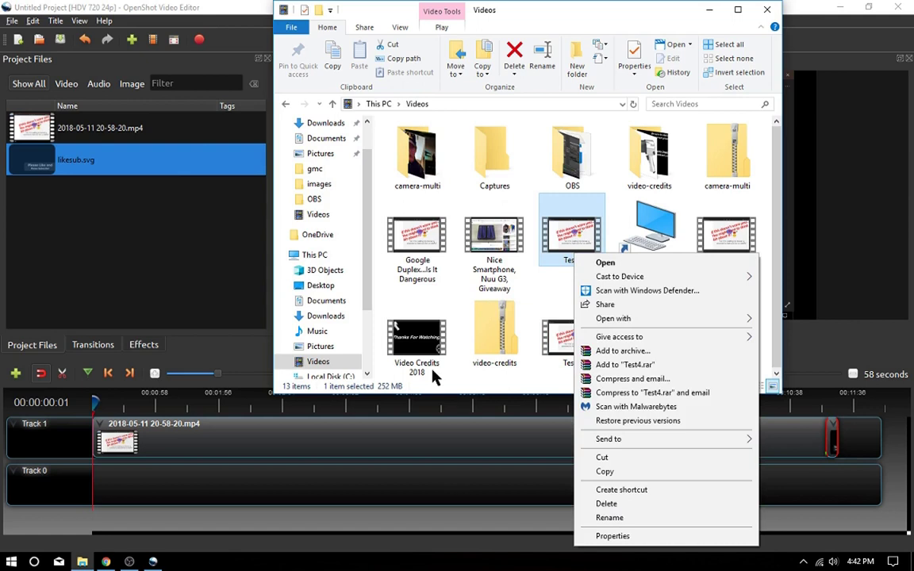
click(609, 506)
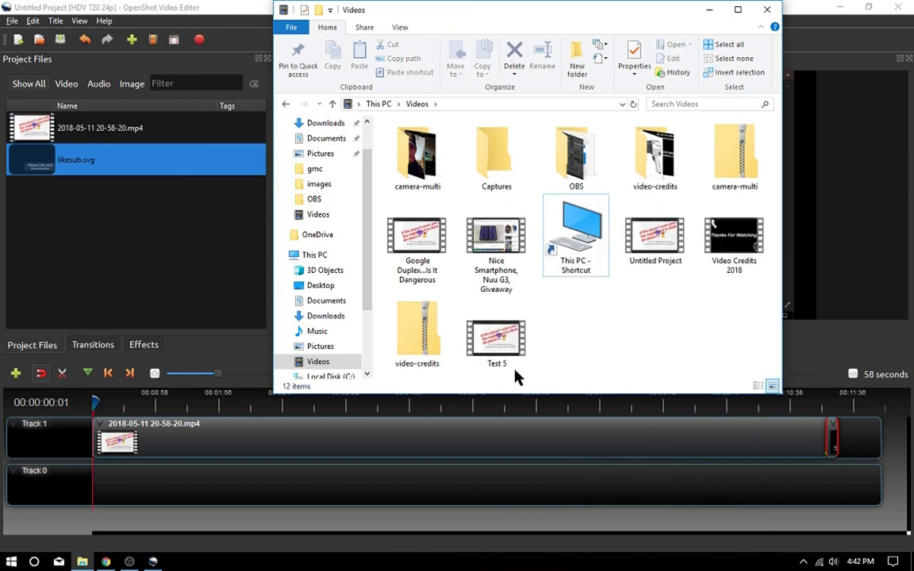
- Compare the Test 5 file size against the Google Duplex video
click(507, 357)
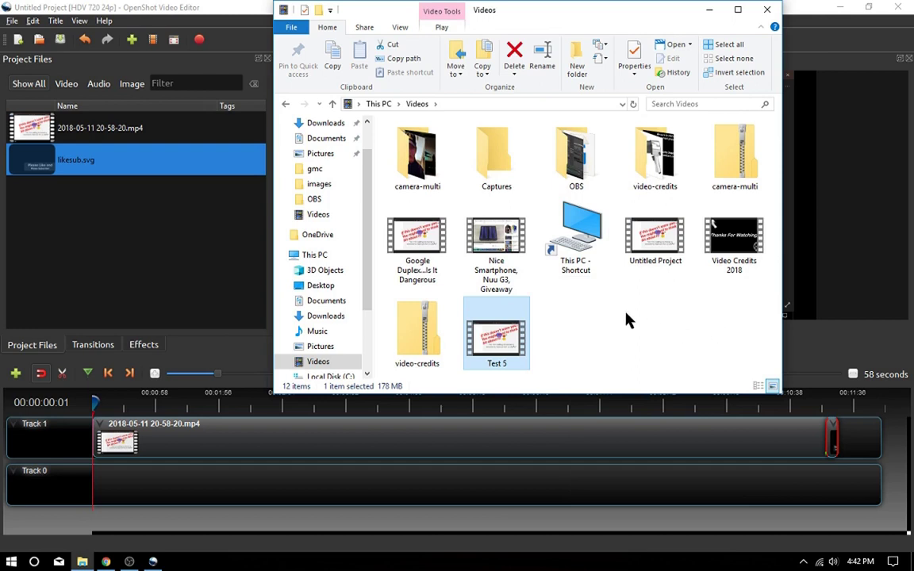
click(412, 257)
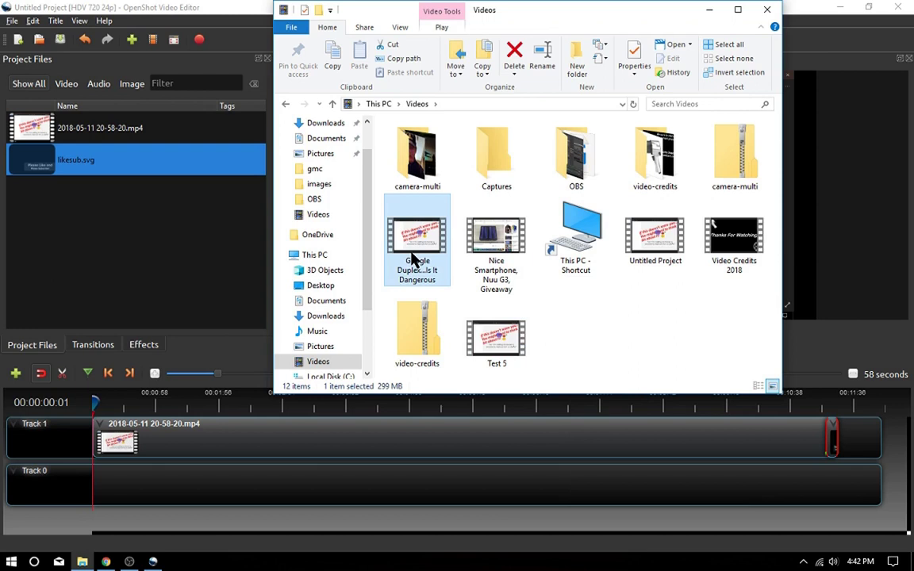
click(496, 355)
double_click(497, 355)
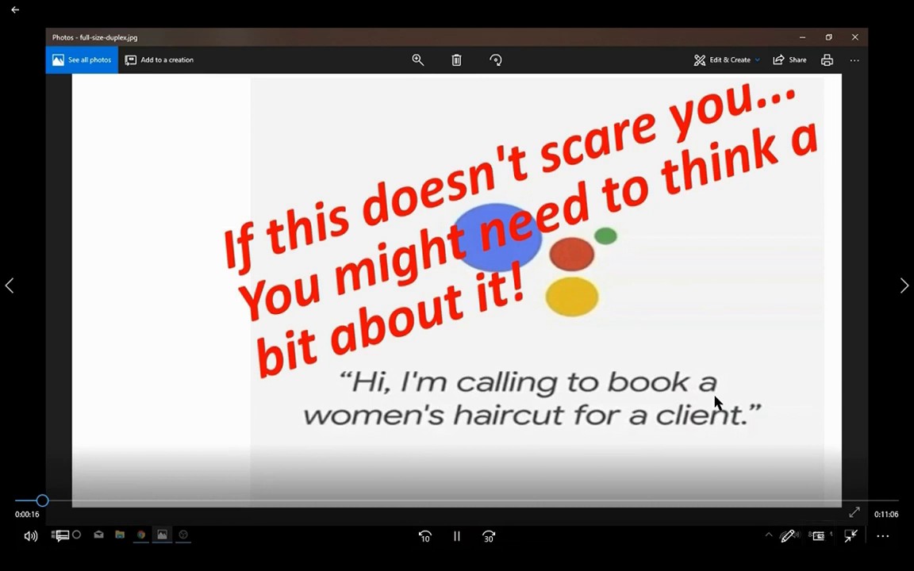
click(850, 537)
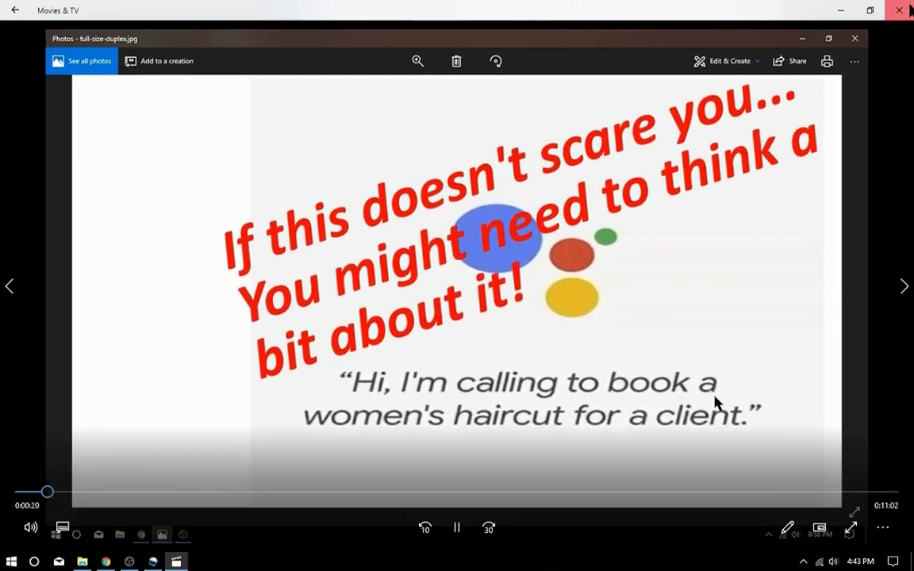
click(899, 10)
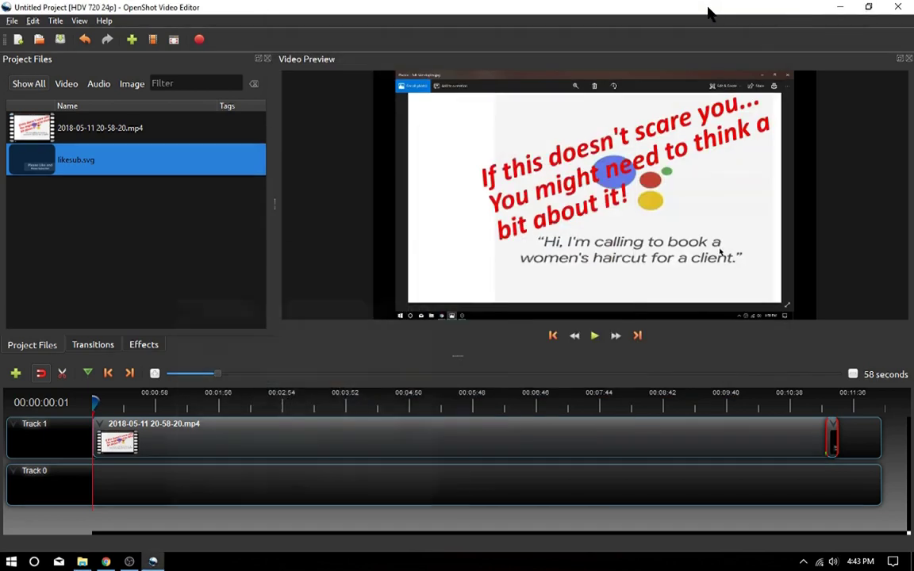
- Minimize the Videos folder window to show the OpenShot project with the recording on Track 1
click(709, 11)
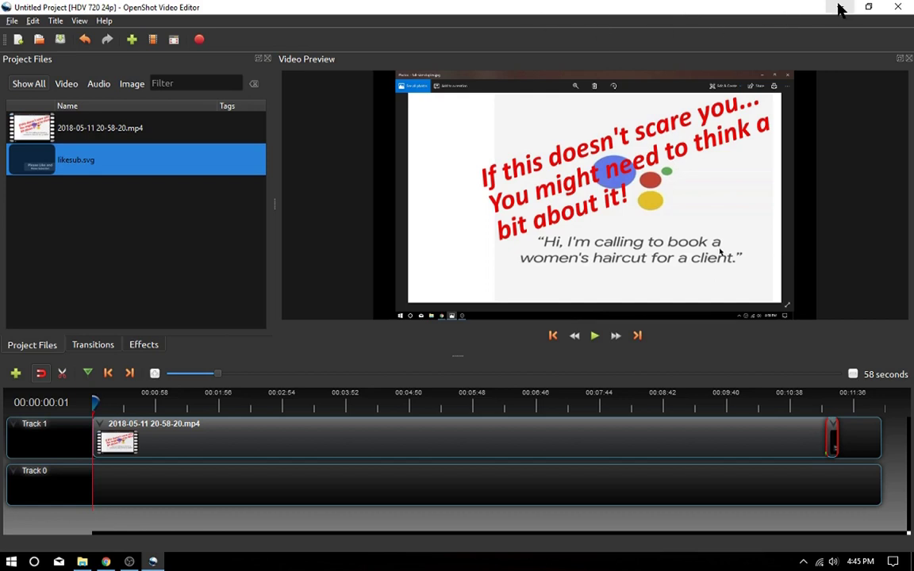
- Quit OpenShot, declining to save unsaved changes, and bring OBS Studio up from the taskbar
click(903, 9)
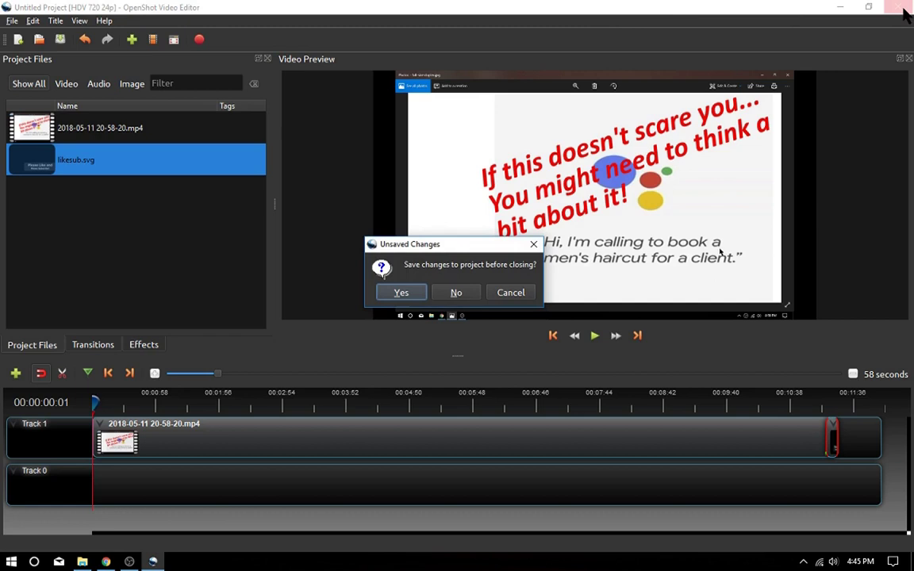
click(466, 299)
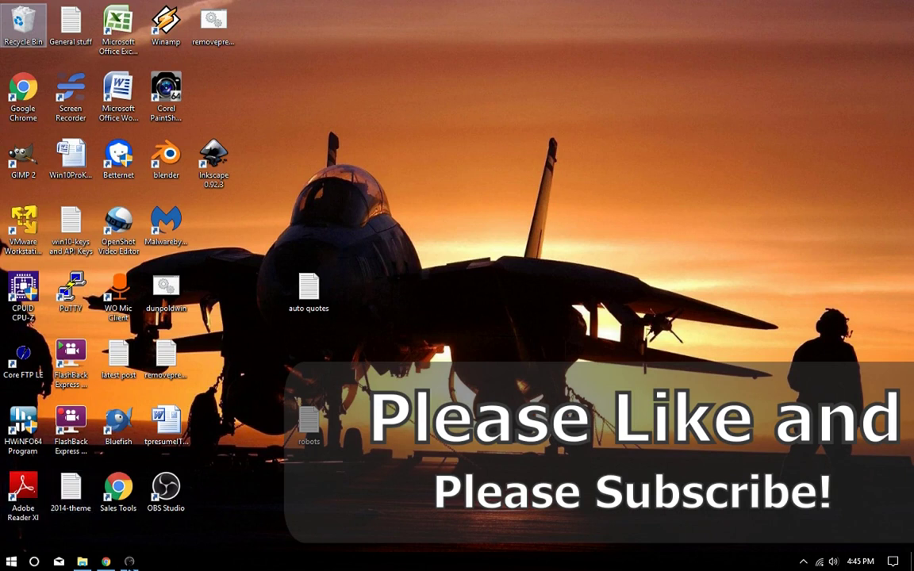
click(129, 562)
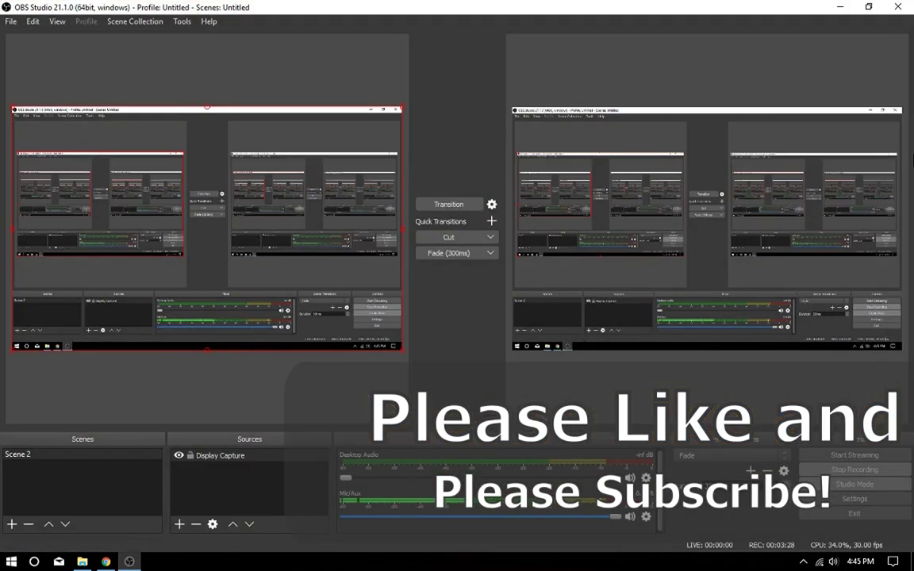